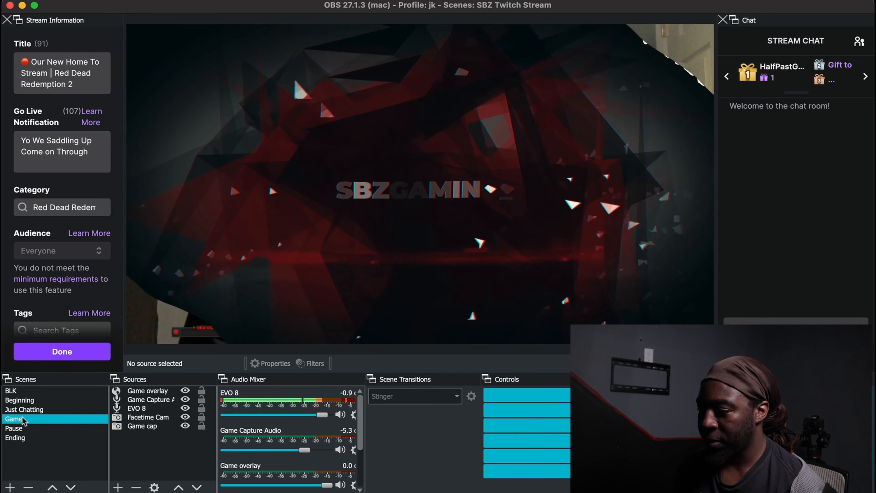
# - Preview the existing Pause and Ending scenes
pyautogui.click(22, 428)
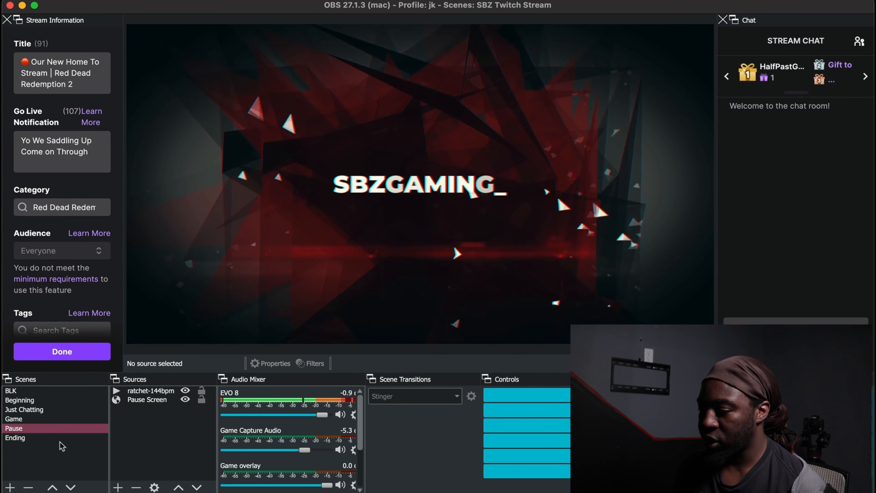
pyautogui.click(45, 438)
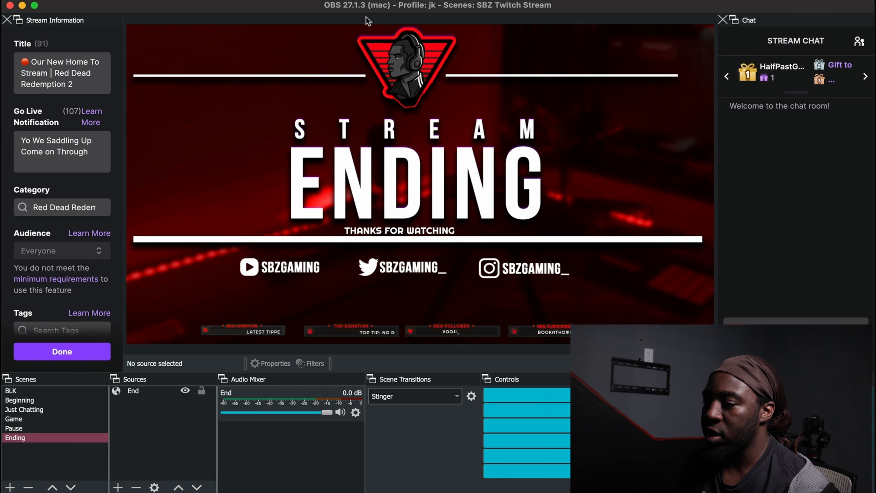
# - Create a new scene collection named "Beginning Stream"
pyautogui.click(222, 1)
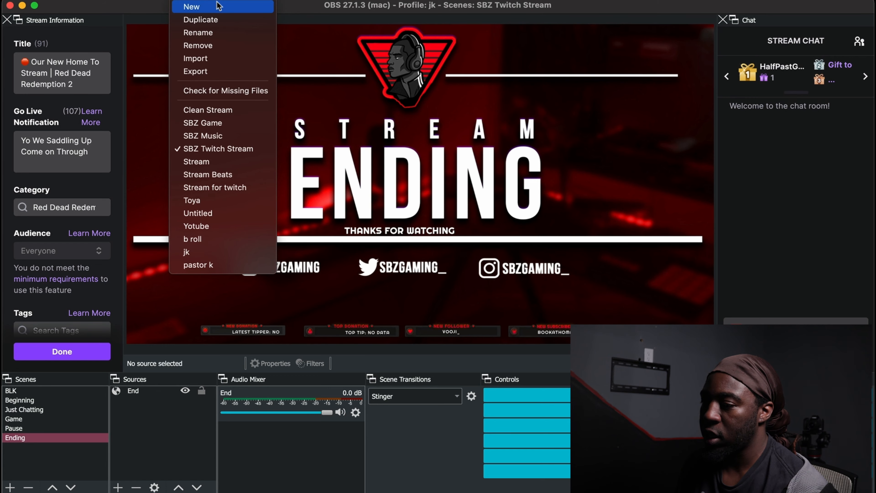
pyautogui.click(223, 5)
pyautogui.write('Be')
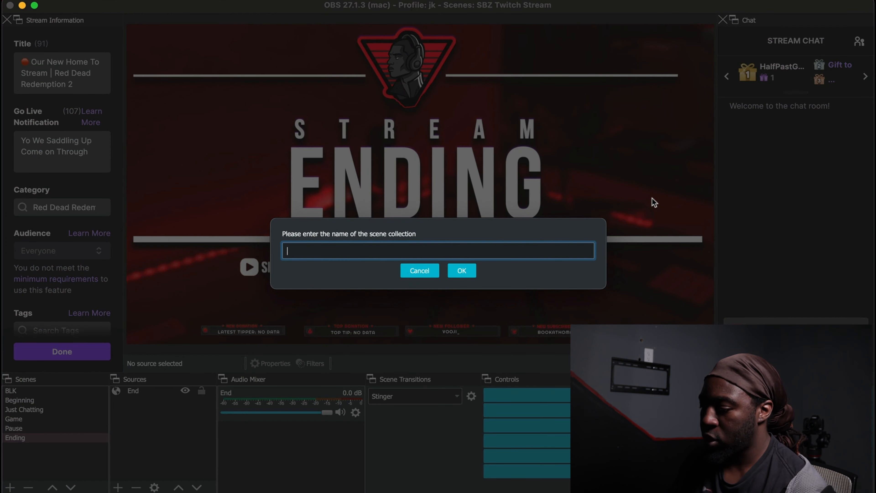
pyautogui.write('gi')
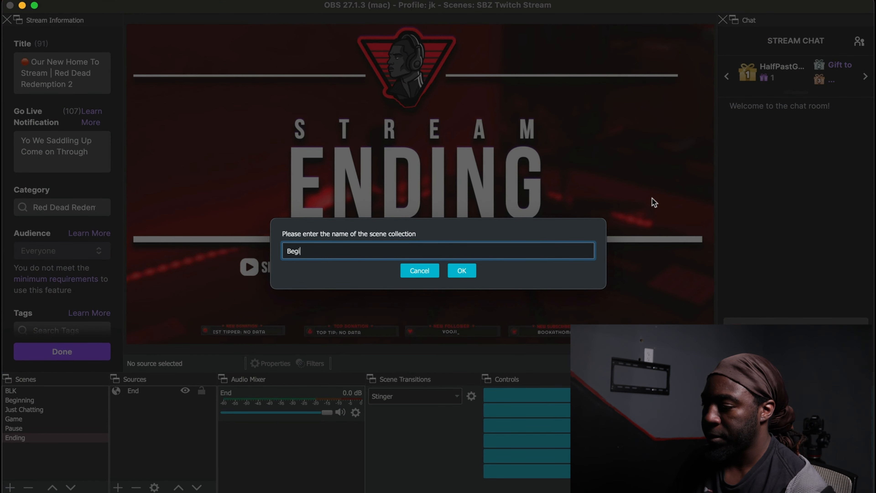
pyautogui.write('nning Stream')
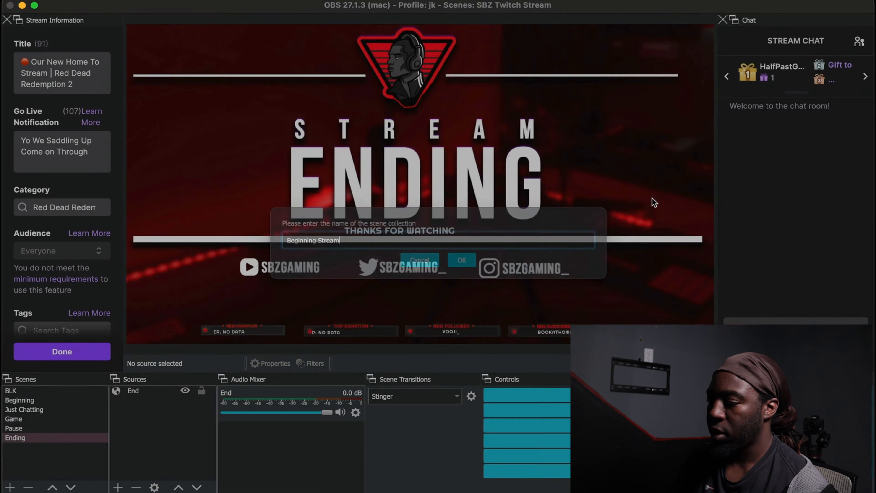
pyautogui.press('Return')
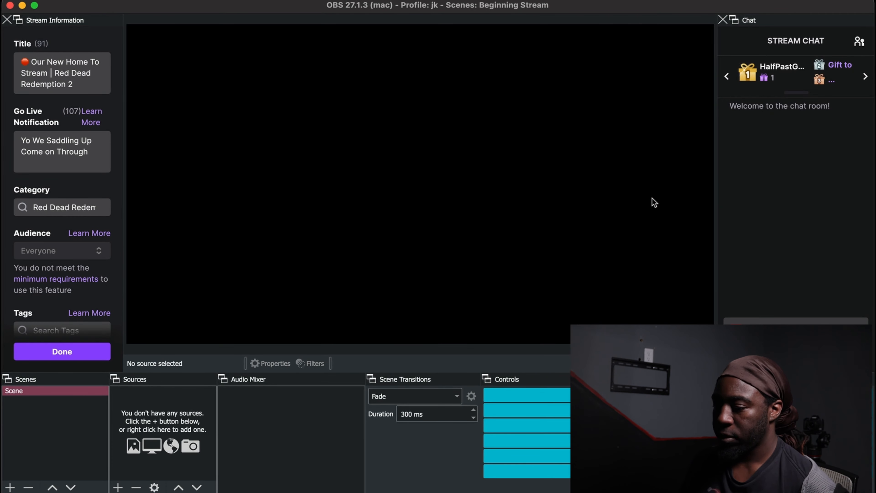
# - Rename the default scene to "Blk" and add a second scene named "Countdown"
pyautogui.rightClick(19, 386)
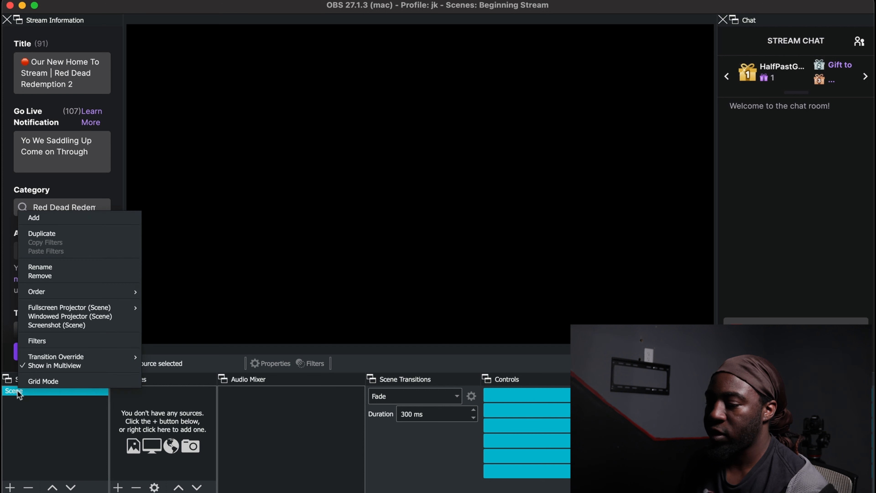
pyautogui.click(94, 268)
pyautogui.write('Blk')
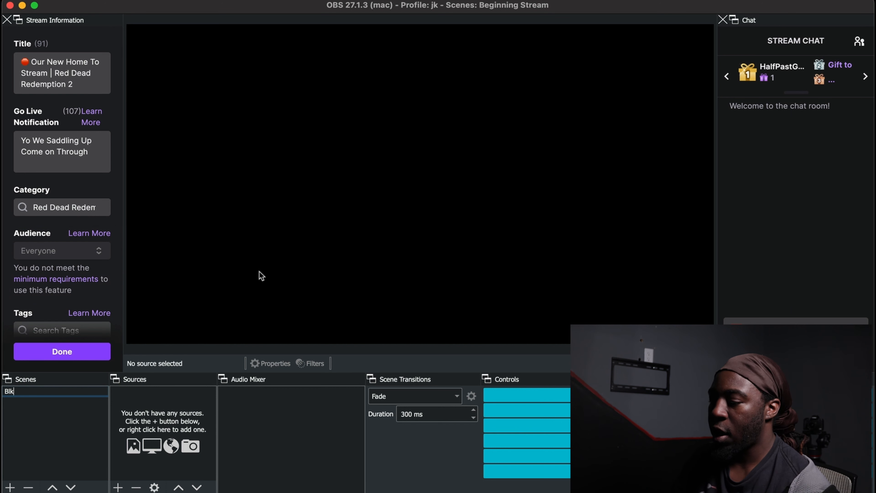
pyautogui.press('Return')
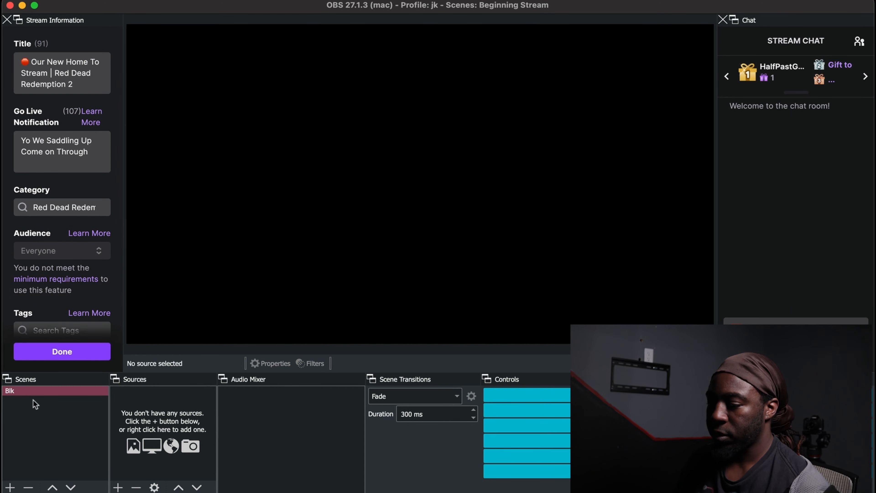
pyautogui.click(10, 487)
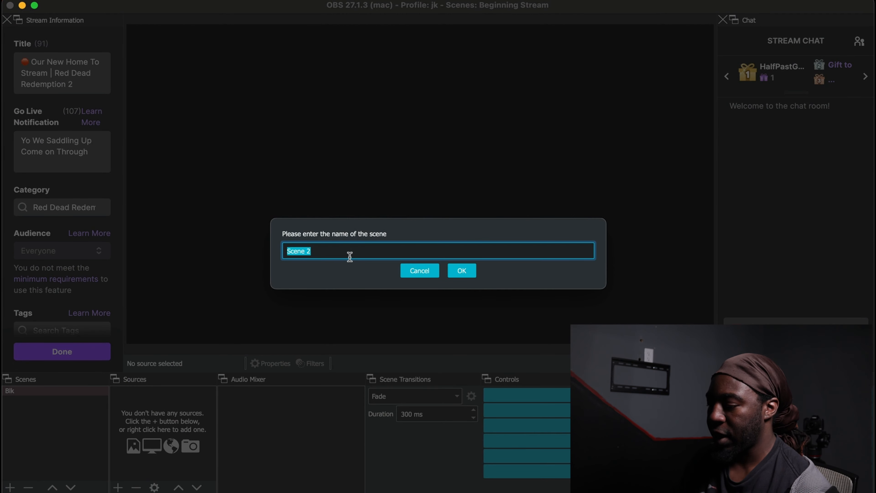
pyautogui.write('c')
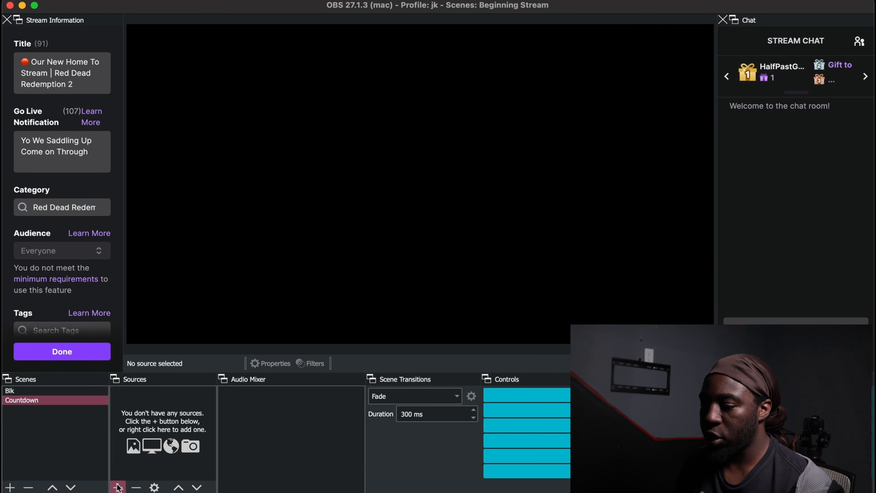
# - Add a new image source named "Count" to the Countdown scene
pyautogui.click(117, 487)
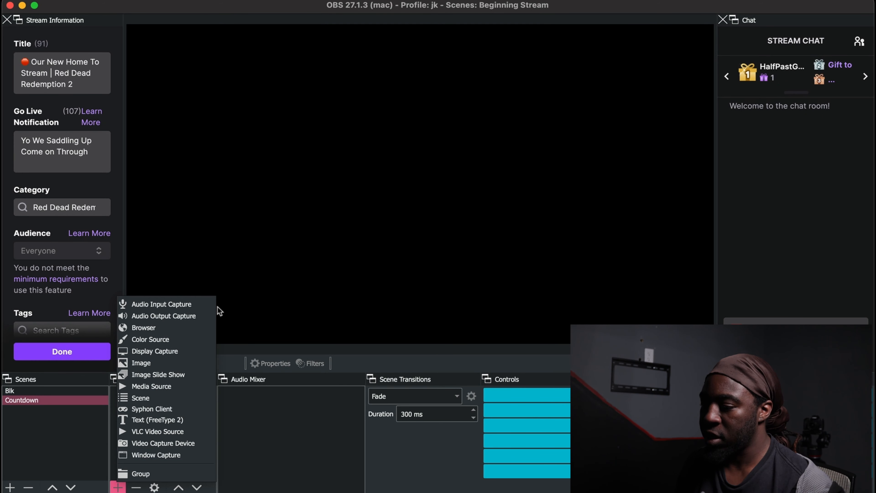
pyautogui.click(179, 364)
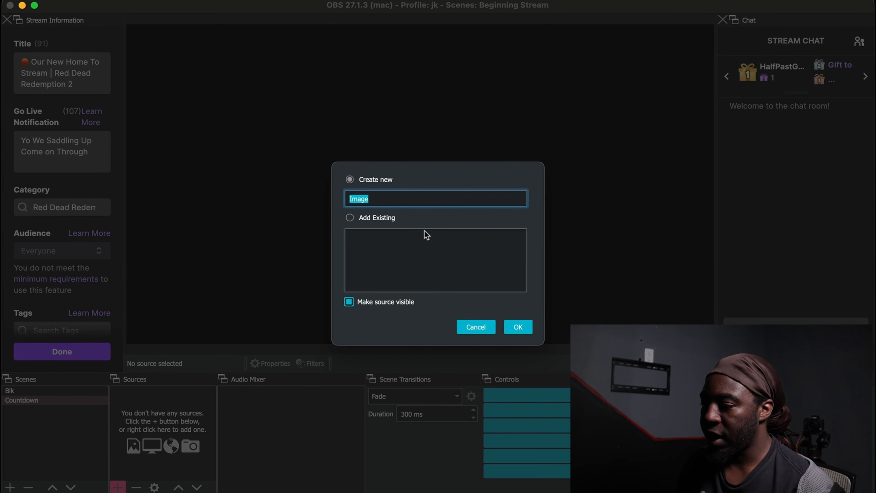
pyautogui.click(416, 198)
pyautogui.doubleClick(360, 192)
pyautogui.write('Count')
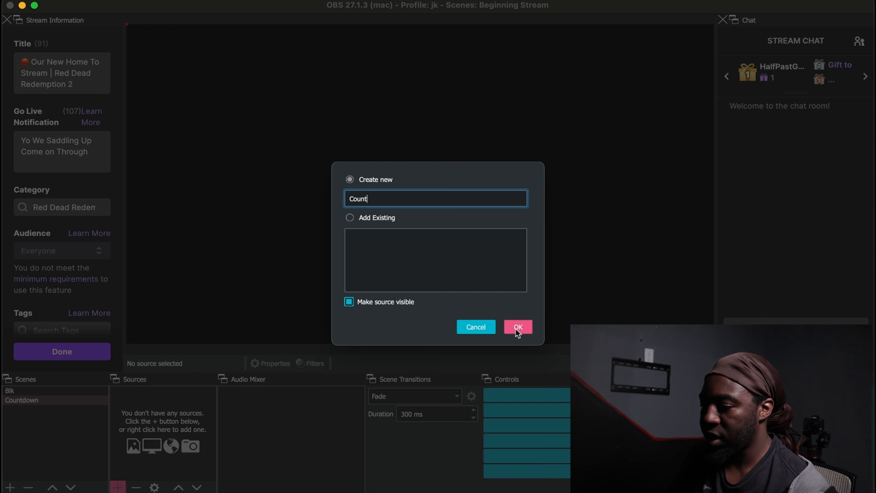
pyautogui.click(518, 327)
# - Load Starting Screen.jpg from My Logo/Gaming Logo/Channel Art into the Count source and fit the image to the screen
pyautogui.click(608, 319)
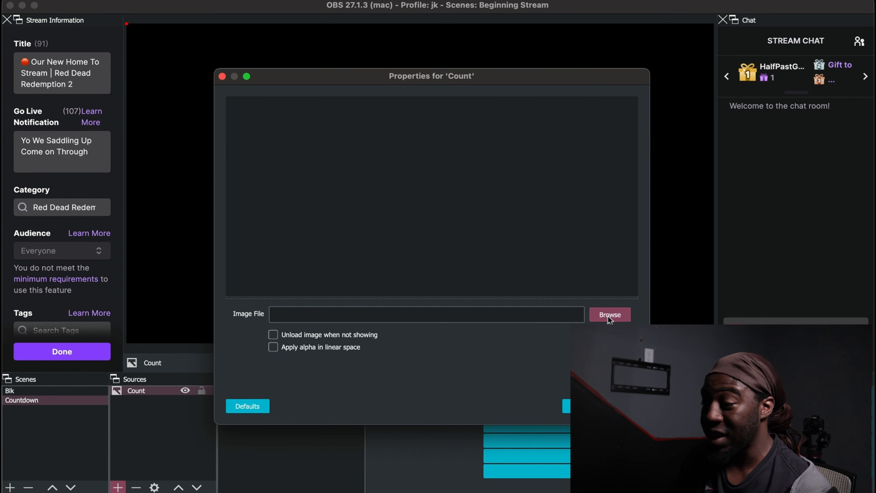
pyautogui.doubleClick(321, 194)
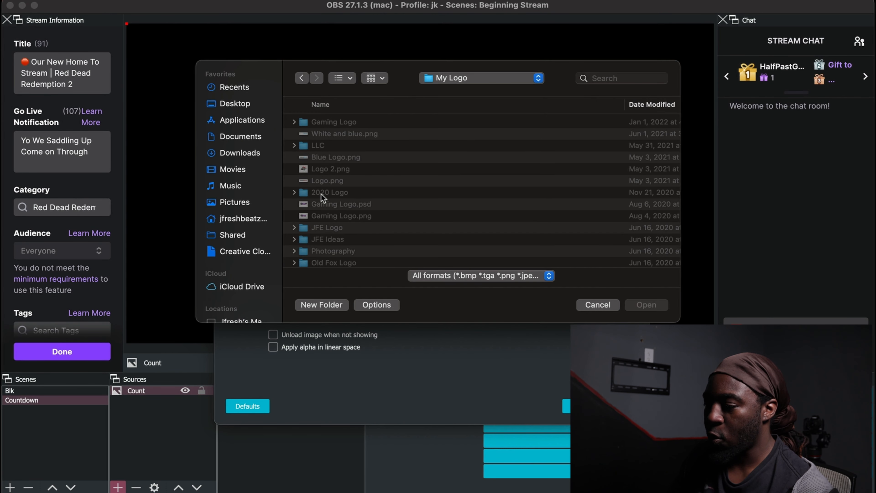
pyautogui.click(314, 123)
pyautogui.doubleClick(314, 124)
pyautogui.doubleClick(338, 123)
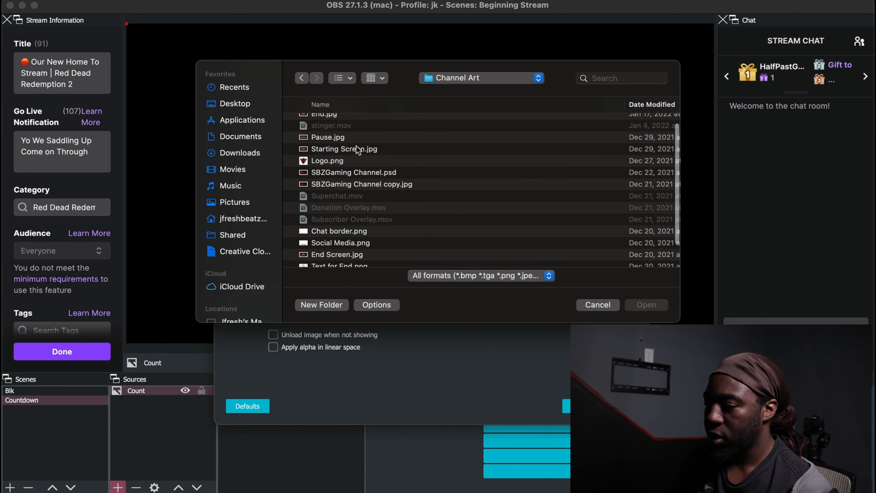
pyautogui.click(360, 149)
pyautogui.click(654, 308)
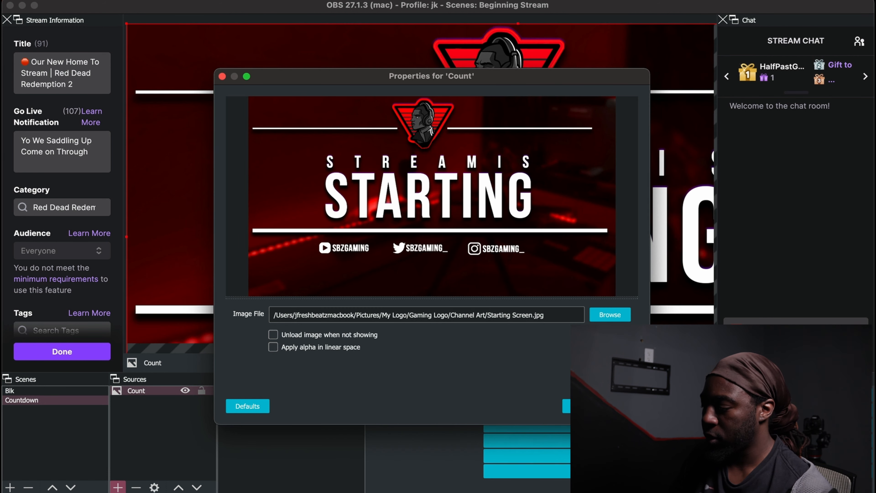
pyautogui.click(620, 406)
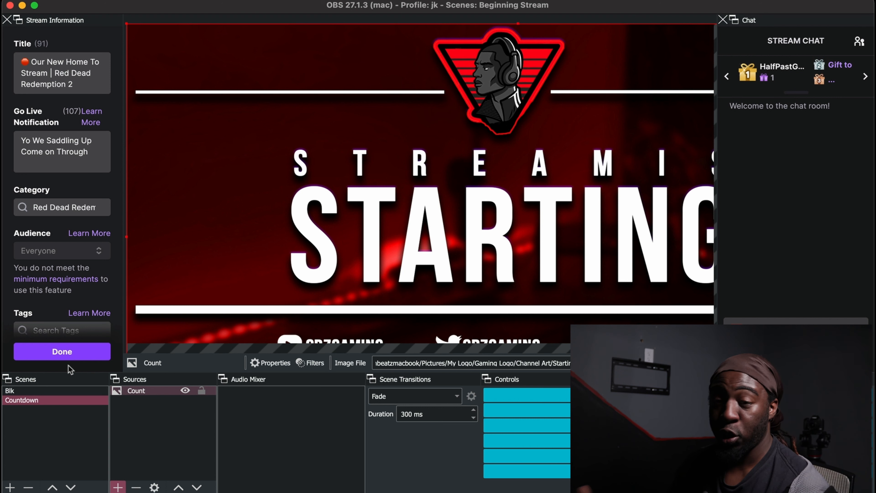
pyautogui.press('super+f')
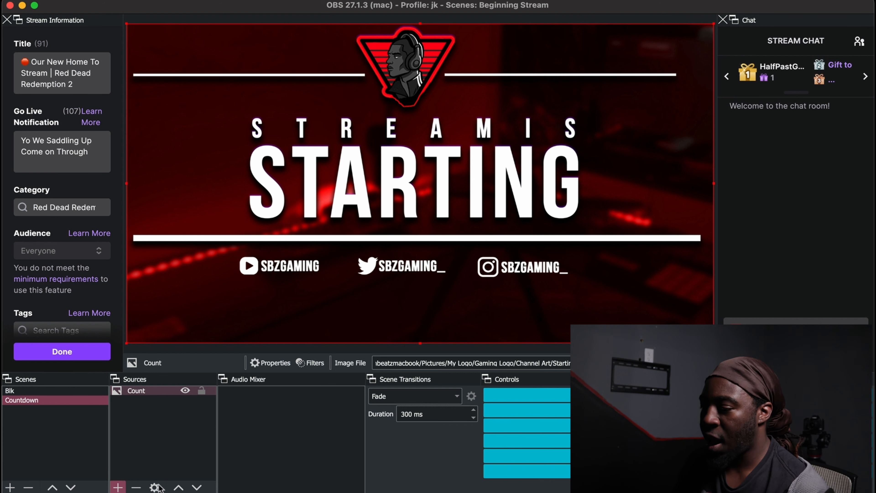
# - Add a media source named "Count Down Song" to the Countdown scene, using Summer Vibes.mp3 from Downloads as its local file
pyautogui.click(118, 488)
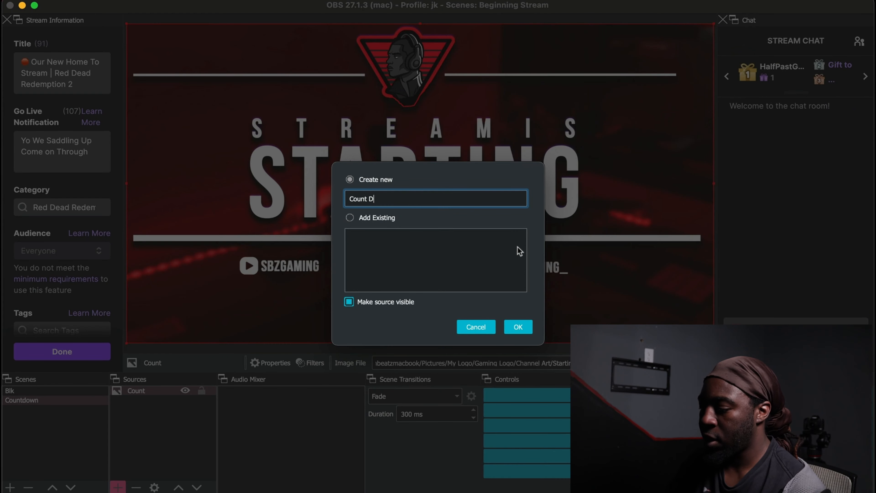
pyautogui.write('S')
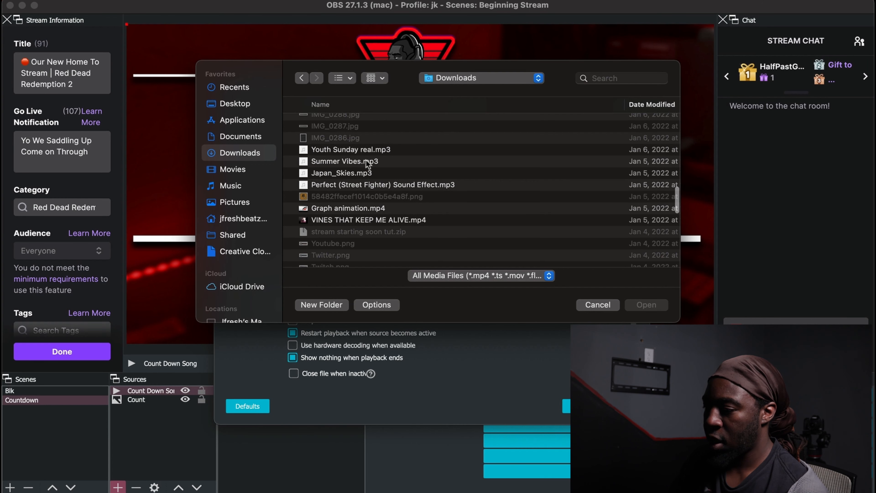
pyautogui.click(349, 164)
pyautogui.click(646, 305)
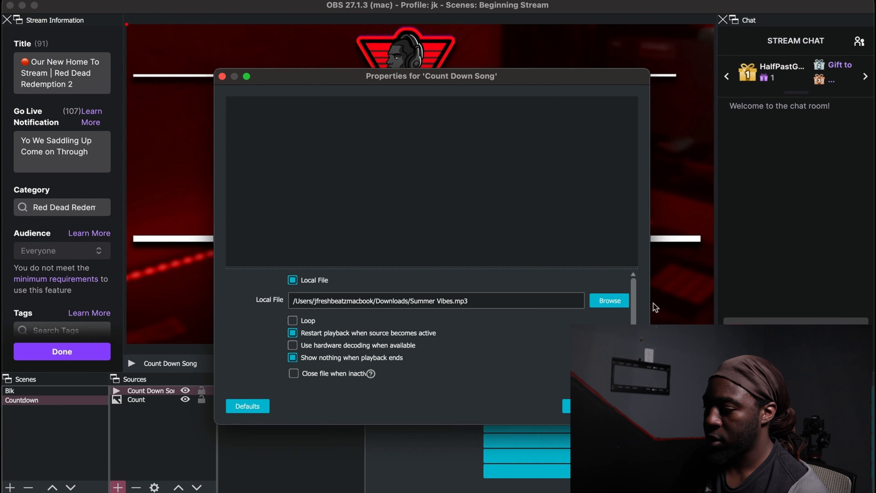
pyautogui.click(600, 405)
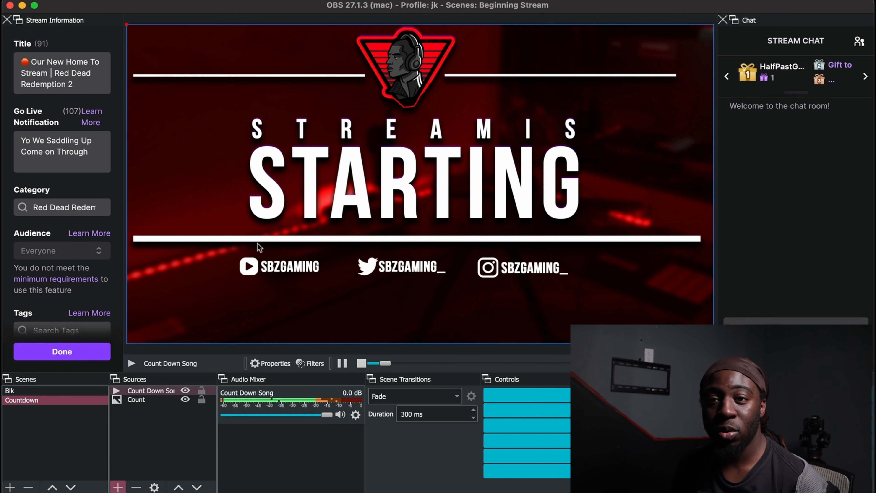
# - Add an audio input capture source named "Mic" to the Countdown scene with EVO8 as its device
pyautogui.click(119, 487)
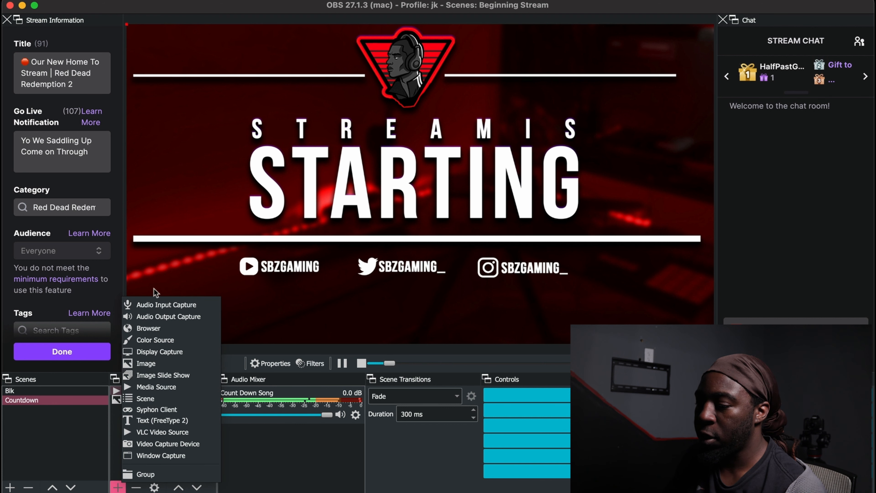
pyautogui.click(118, 487)
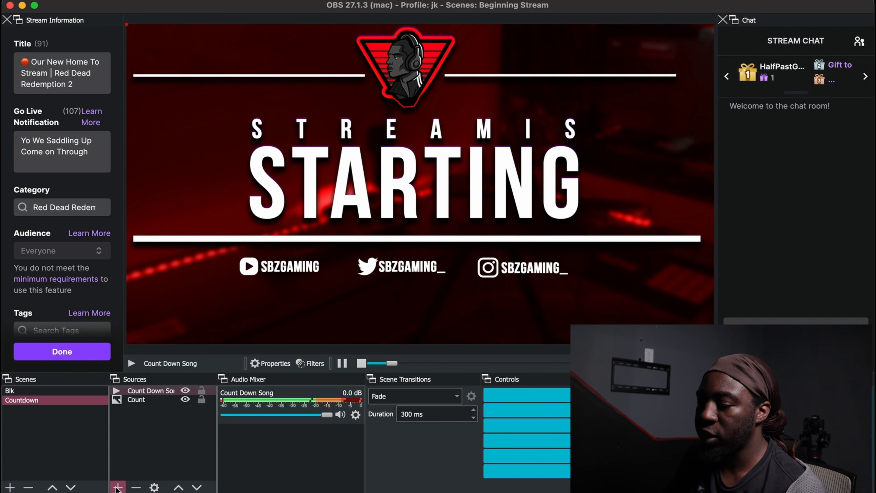
pyautogui.click(117, 488)
pyautogui.click(173, 305)
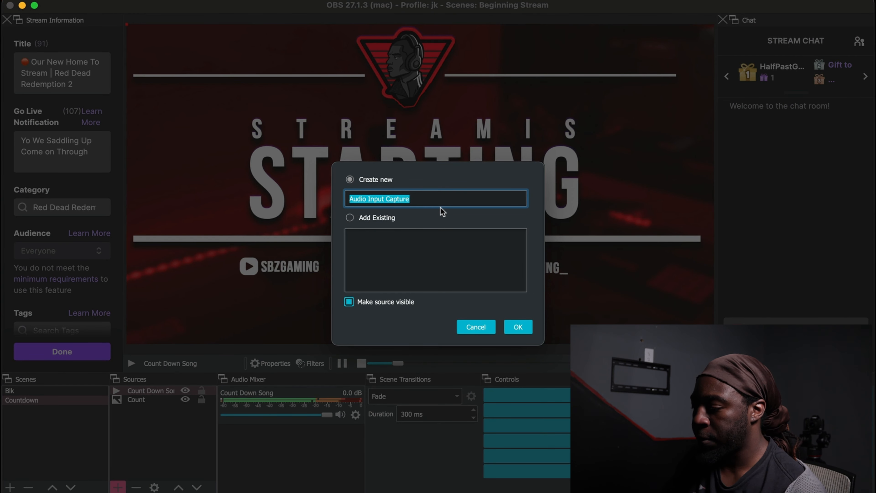
pyautogui.write('Mic')
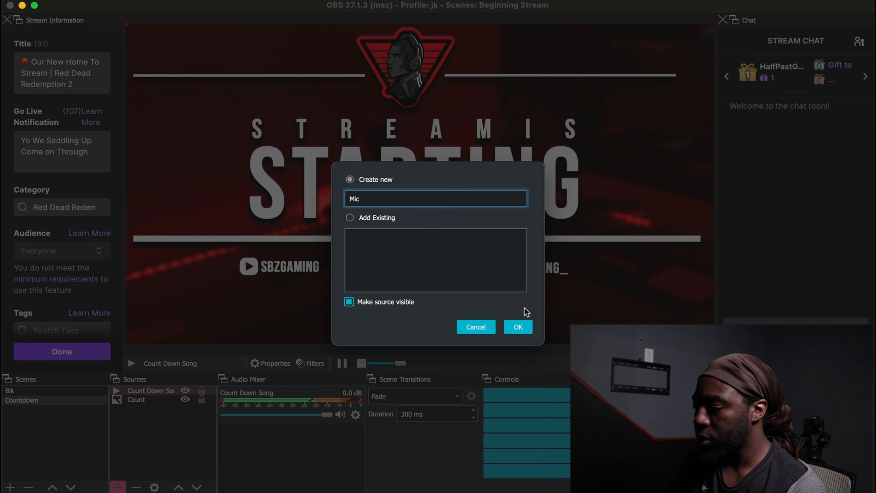
pyautogui.click(526, 328)
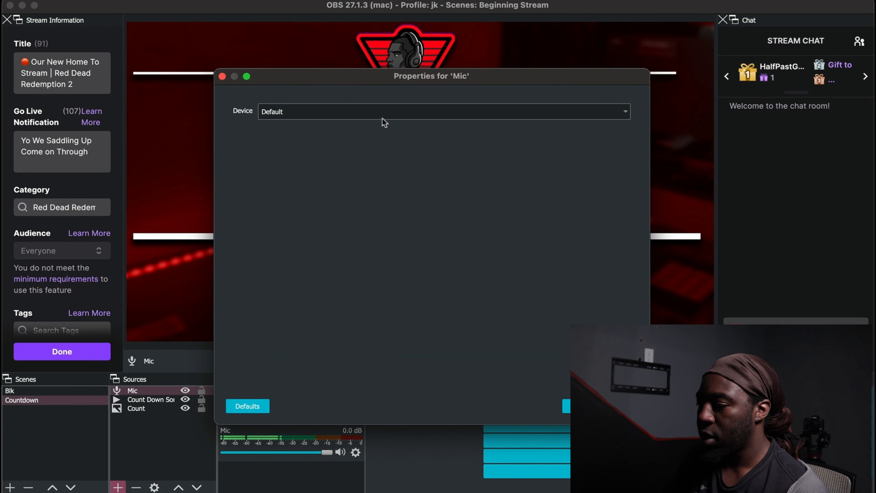
pyautogui.click(428, 112)
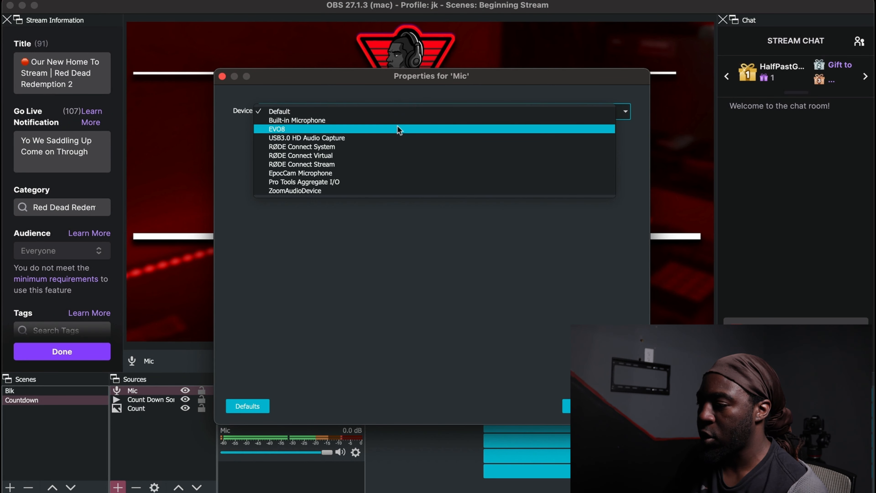
pyautogui.click(399, 130)
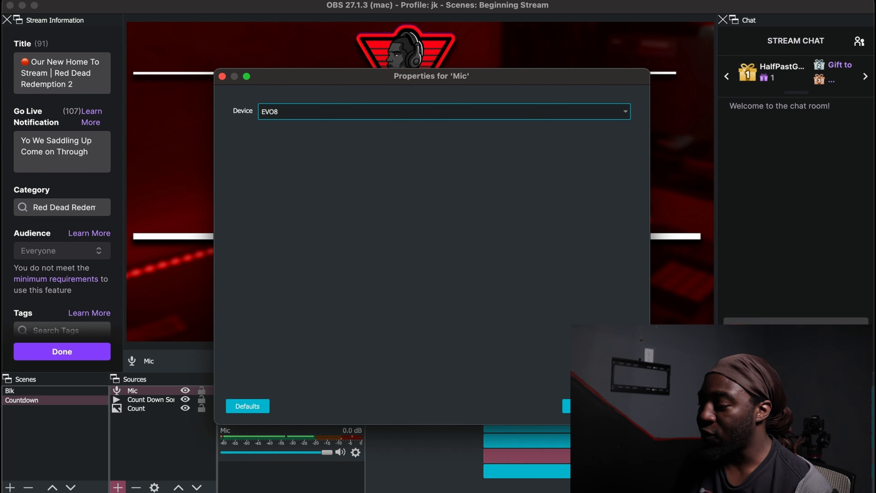
pyautogui.click(619, 406)
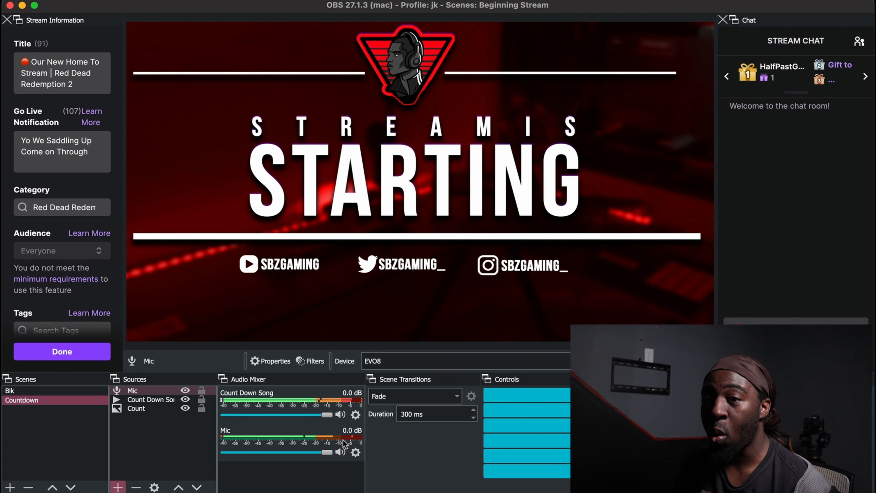
# - Set the Mic audio to mono in the Advanced Audio Properties and close them
pyautogui.click(357, 453)
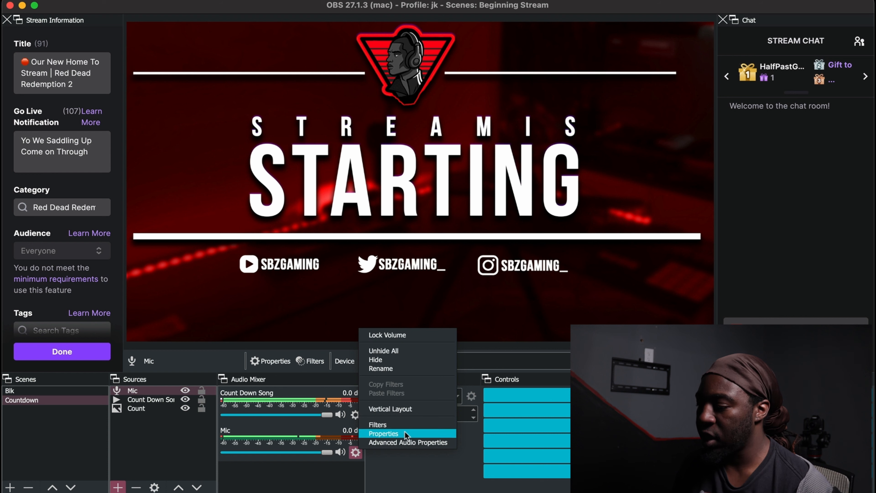
pyautogui.click(407, 442)
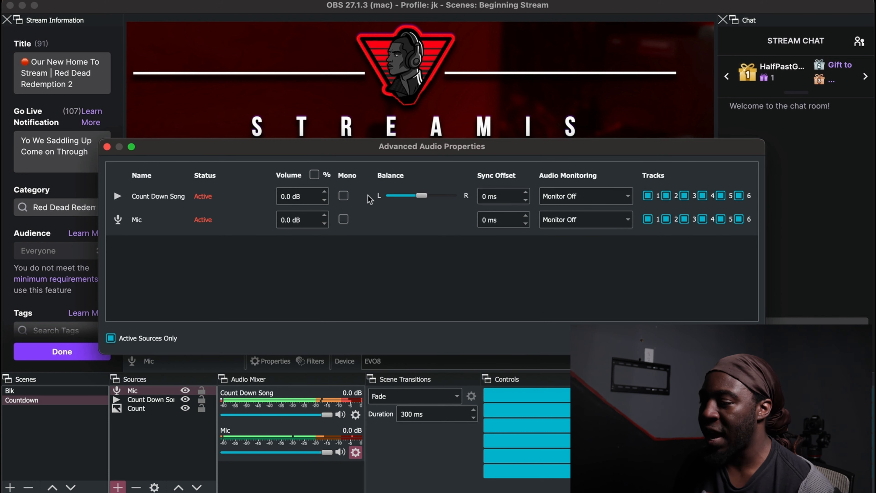
pyautogui.click(343, 220)
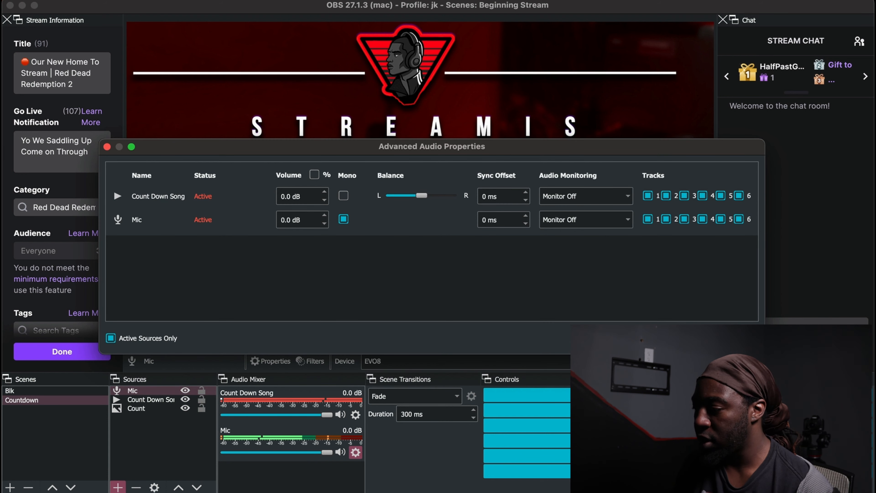
pyautogui.click(738, 338)
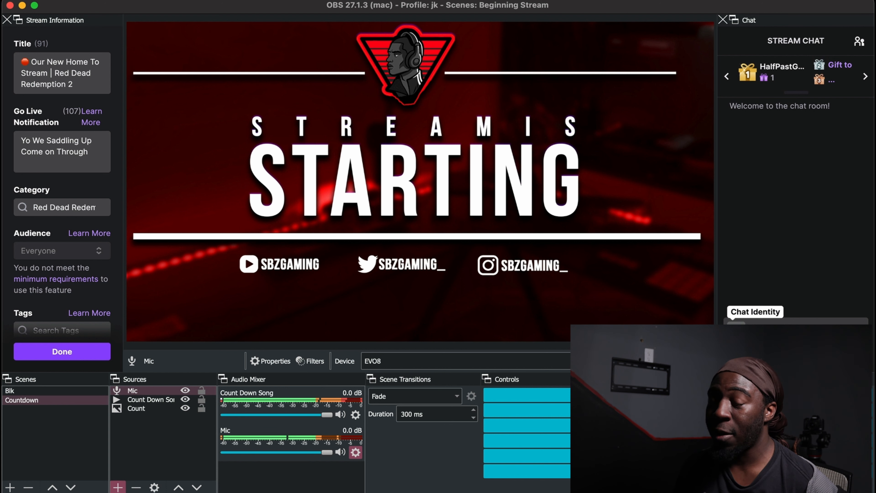
# - Hide the Mic source in the Countdown scene so the microphone is not heard there
pyautogui.click(144, 408)
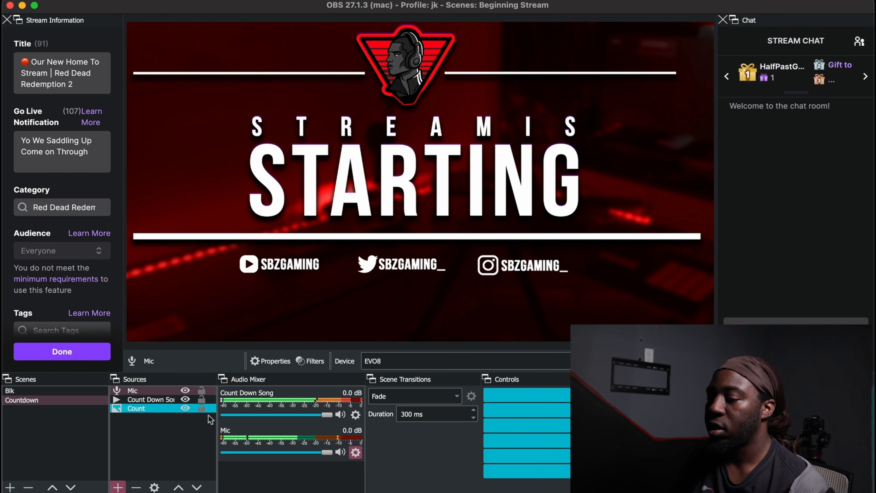
pyautogui.click(197, 400)
pyautogui.click(188, 390)
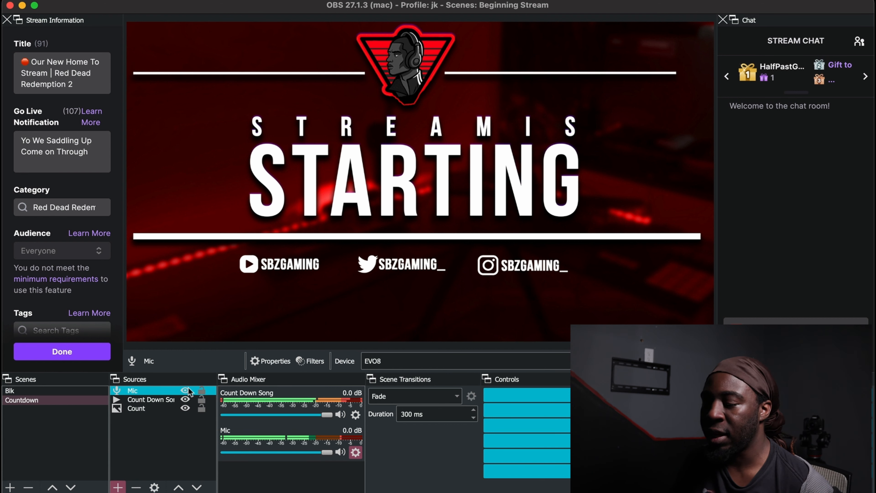
pyautogui.click(187, 389)
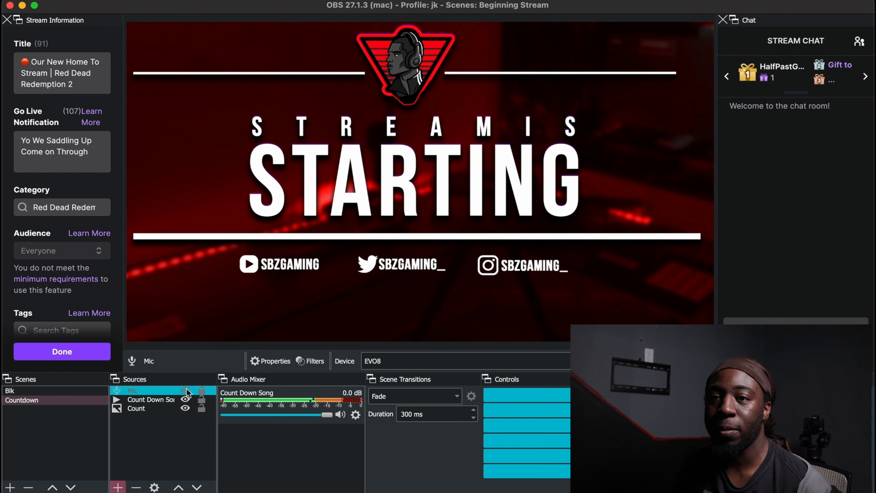
pyautogui.click(89, 390)
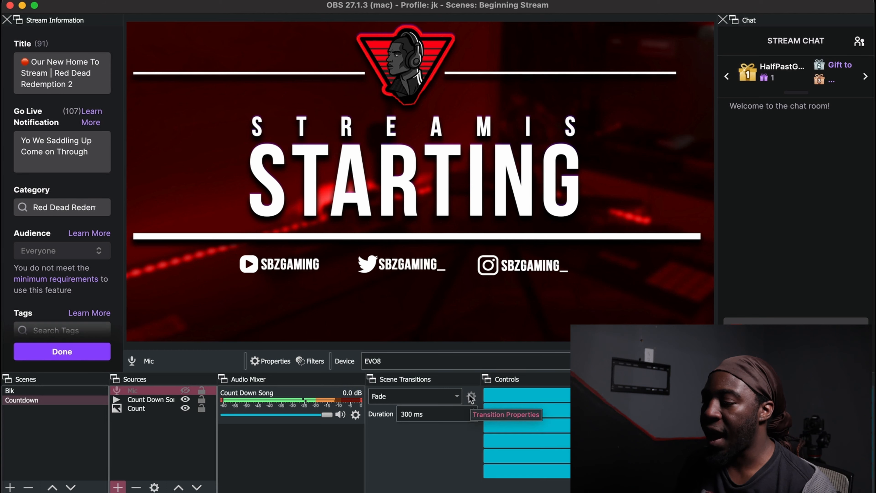
# - Add a Stinger scene transition and keep the name "Stinger"
pyautogui.click(454, 399)
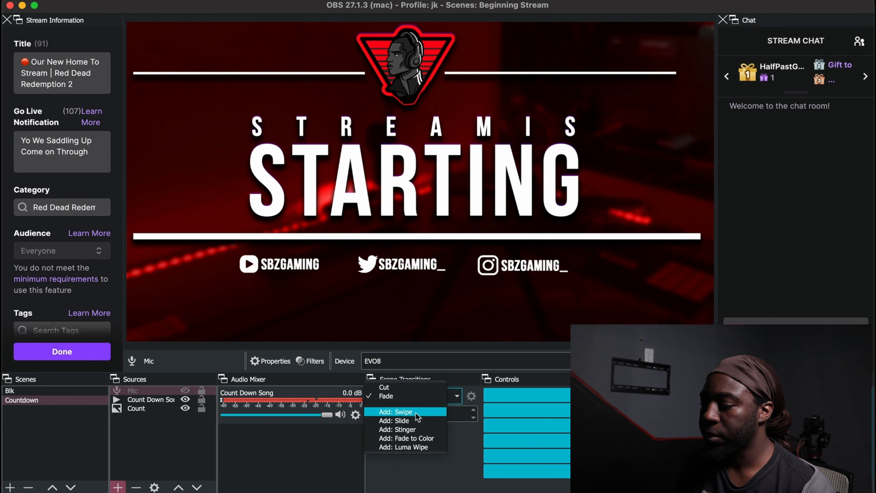
pyautogui.click(397, 429)
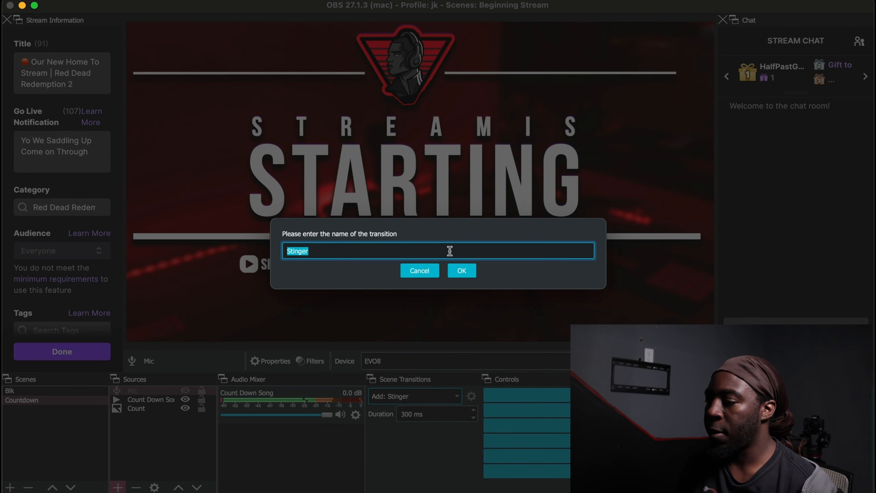
pyautogui.click(459, 270)
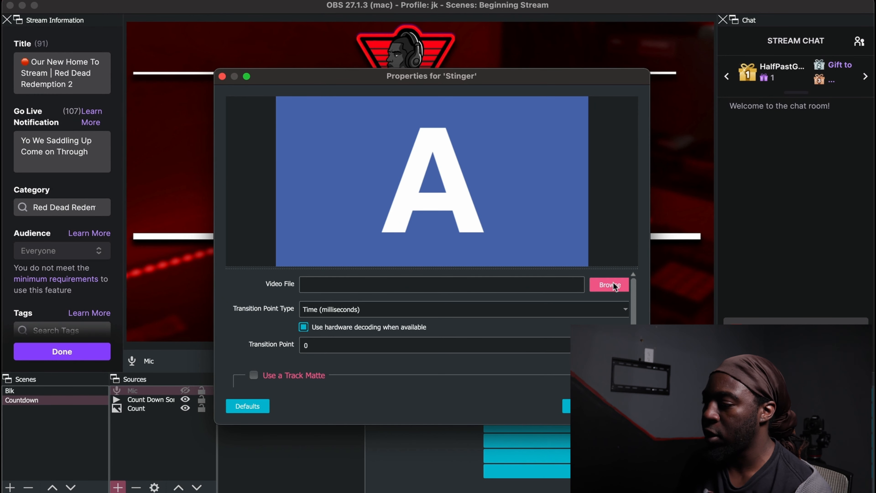
# - Load stinger.mov from Pictures/My Logo/Gaming Logo/Channel Art as the Stinger transition's video file
pyautogui.click(611, 285)
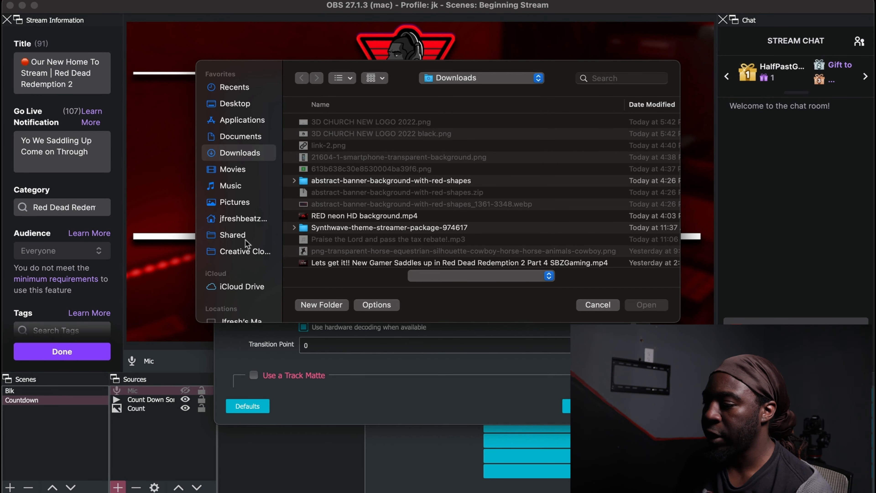
pyautogui.scroll(-2, 247, 254)
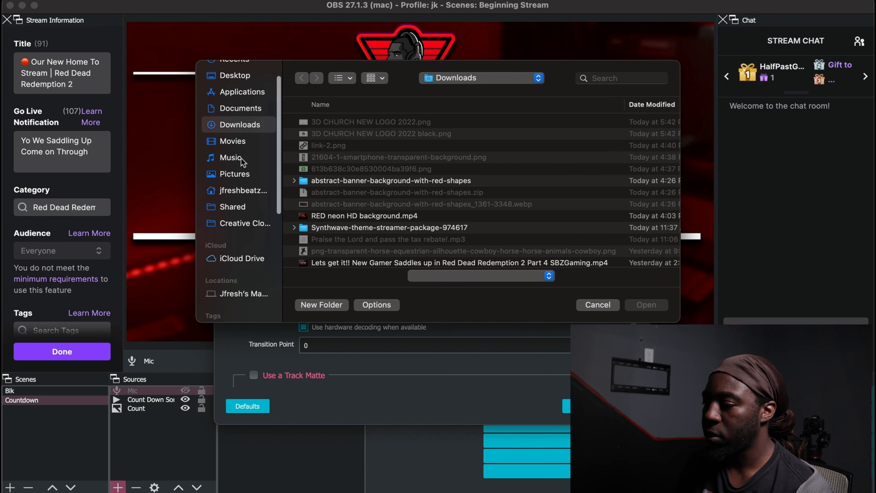
pyautogui.click(241, 173)
pyautogui.scroll(-5, 363, 177)
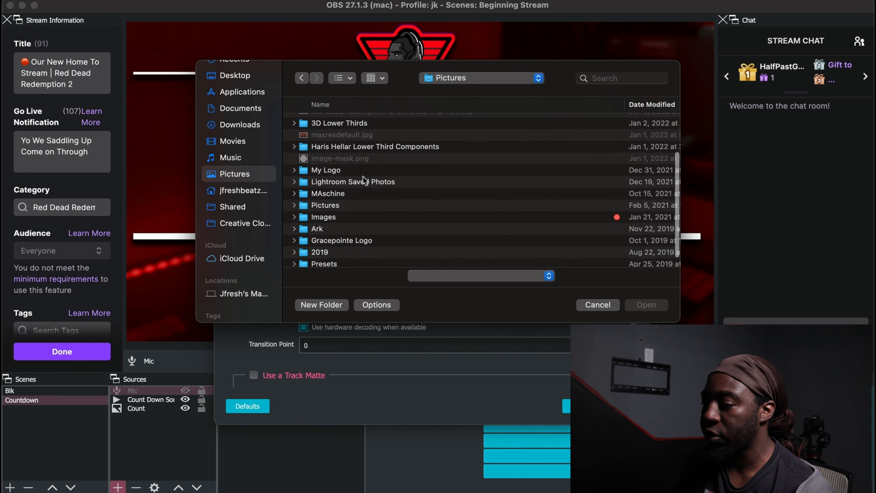
pyautogui.doubleClick(330, 167)
pyautogui.doubleClick(324, 119)
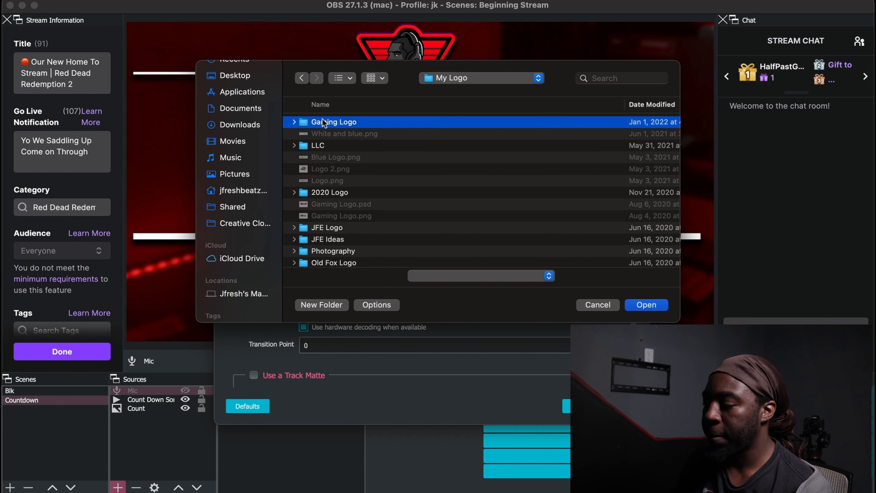
pyautogui.doubleClick(330, 122)
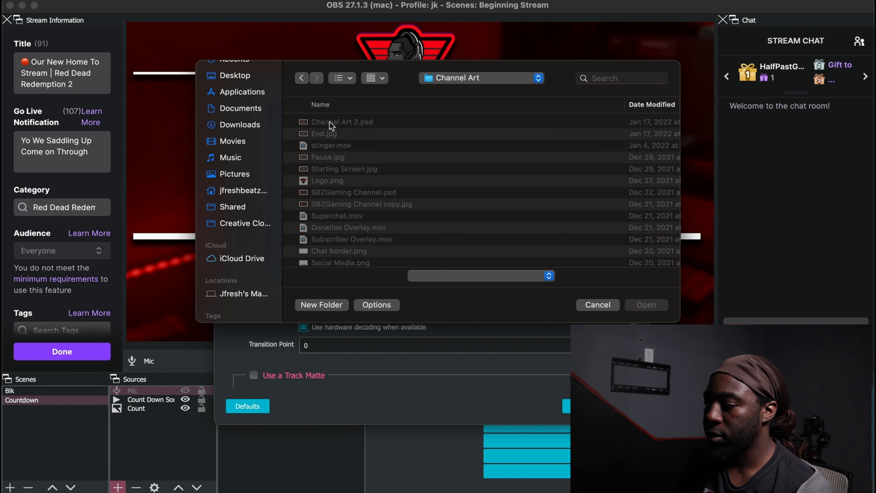
pyautogui.click(339, 145)
pyautogui.click(646, 305)
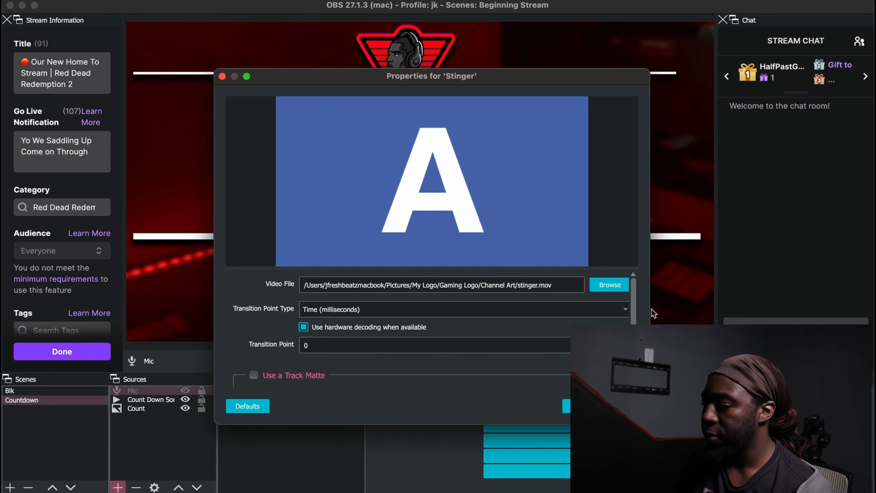
# - Preview the Stinger transition, leaving audio monitoring at Monitor Off
pyautogui.scroll(-5, 583, 319)
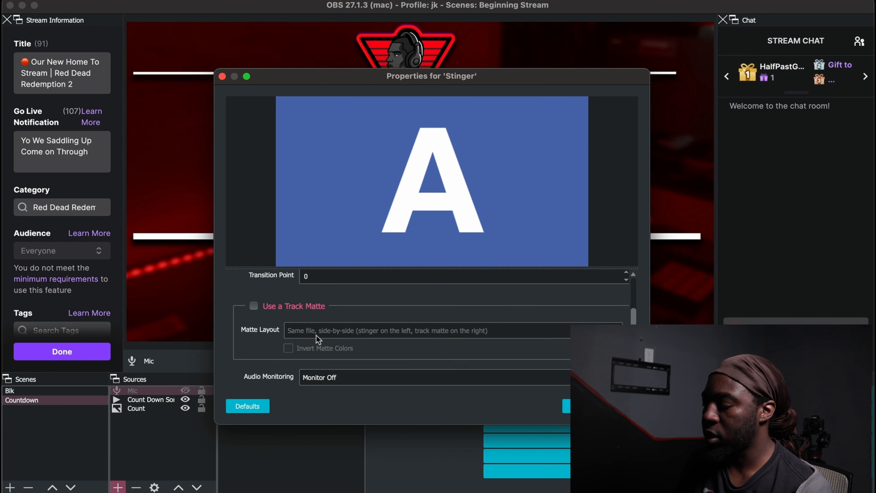
pyautogui.scroll(-3, 318, 340)
pyautogui.click(340, 377)
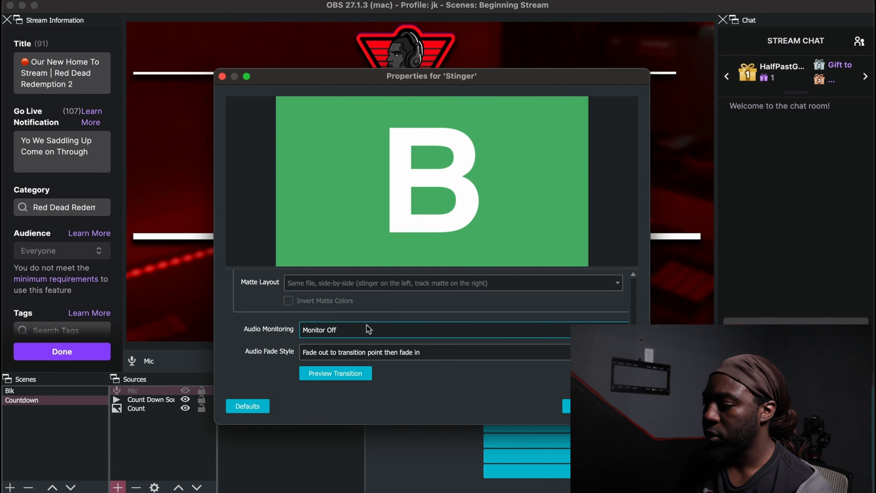
pyautogui.click(345, 370)
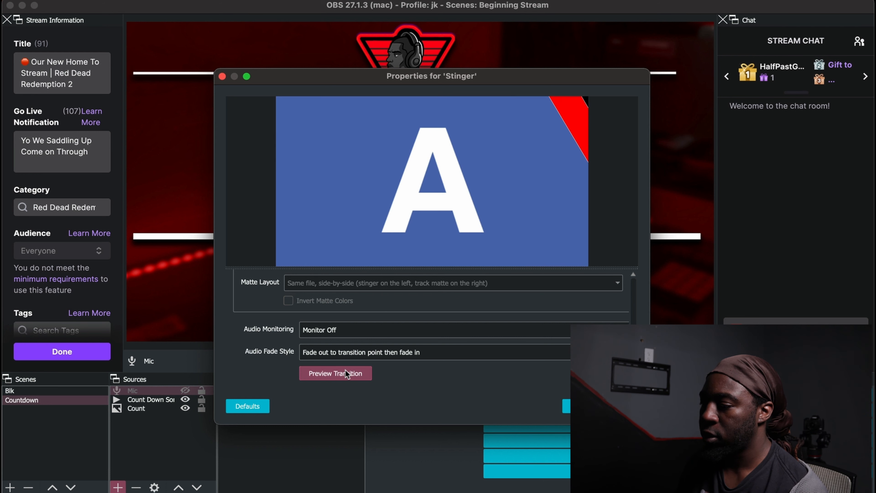
# - Set the Stinger's transition point to 1500 milliseconds and preview the transition
pyautogui.scroll(5, 345, 344)
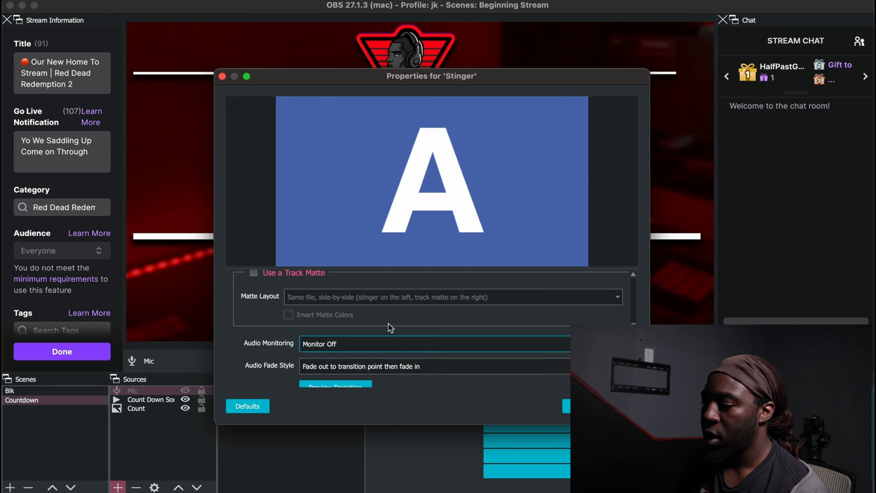
pyautogui.doubleClick(343, 324)
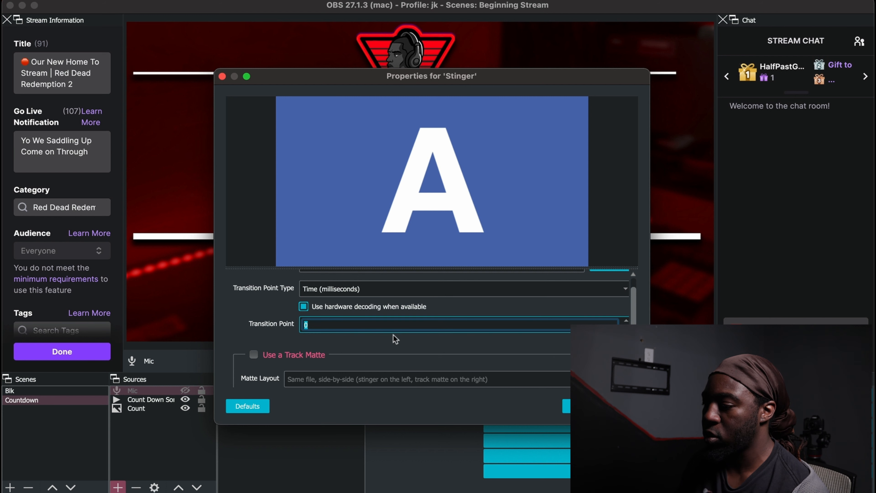
pyautogui.write('1500')
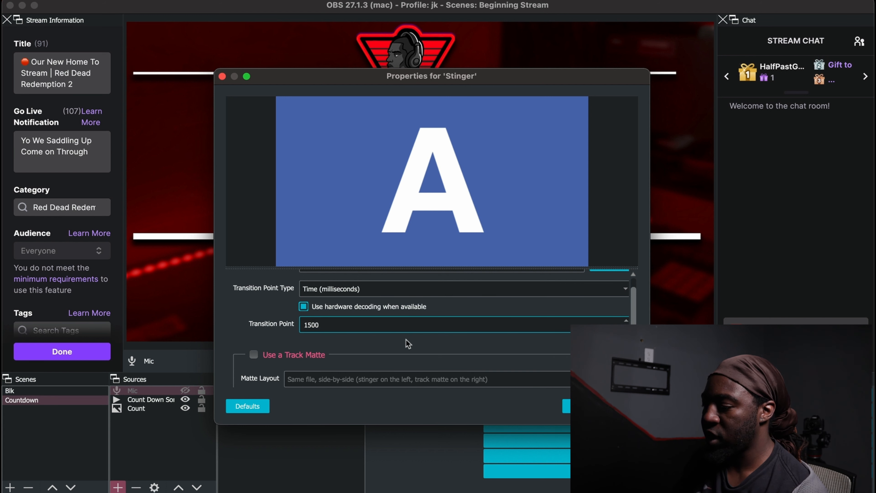
pyautogui.scroll(-5, 352, 355)
pyautogui.click(336, 375)
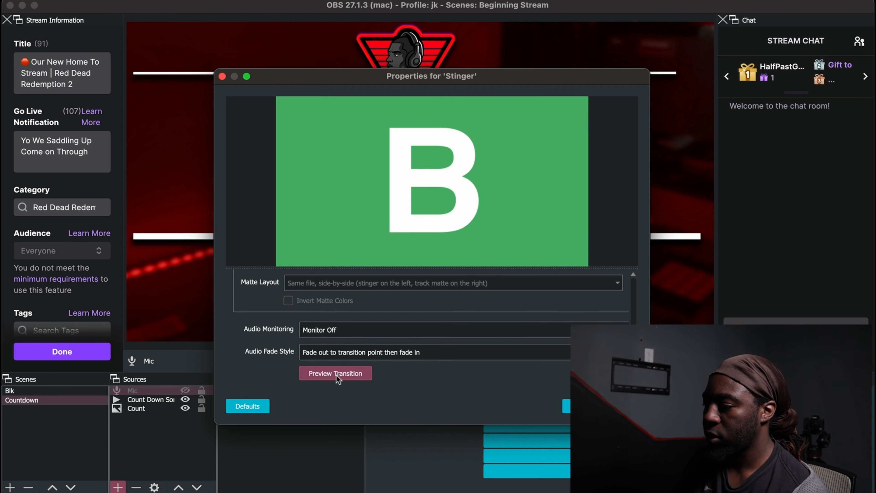
# - Edit the Stinger's transition point again, recheck the preview and accept the transition properties
pyautogui.scroll(4, 341, 312)
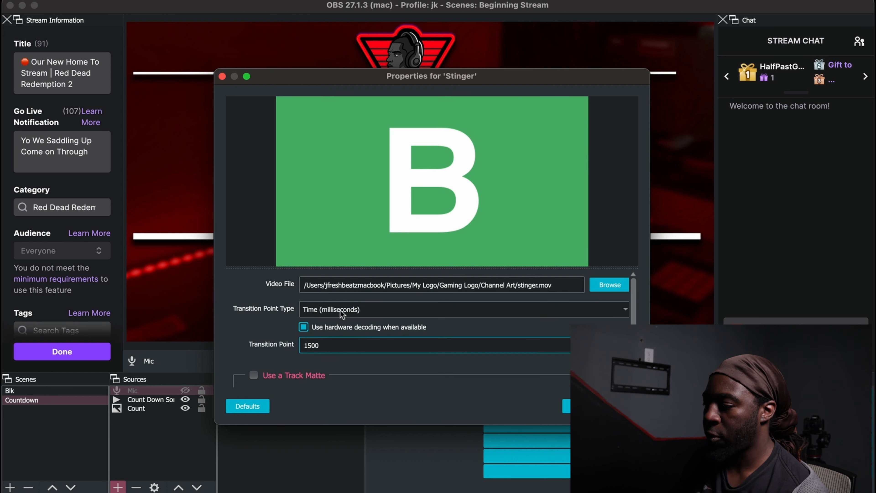
pyautogui.click(312, 345)
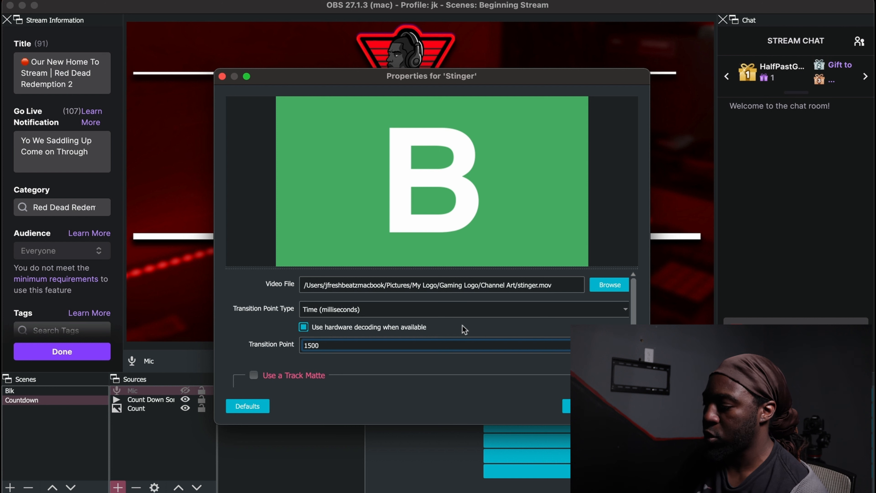
pyautogui.press('BackSpace')
pyautogui.write('0')
pyautogui.scroll(-4, 429, 318)
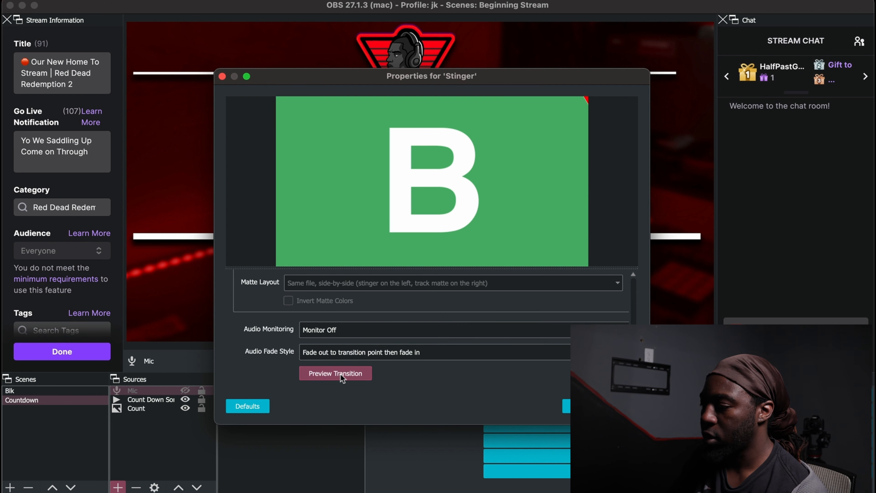
pyautogui.press('Return')
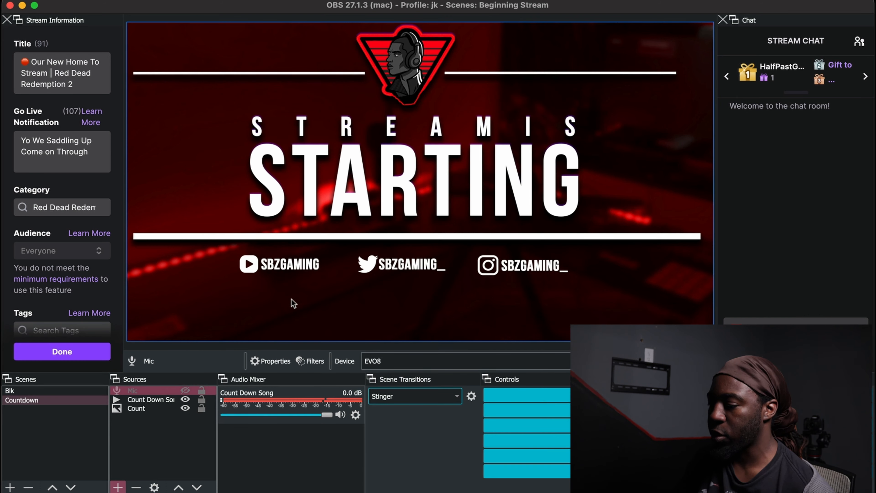
# - Test the Stinger transition by switching to the Blk scene and back to Countdown
pyautogui.click(44, 393)
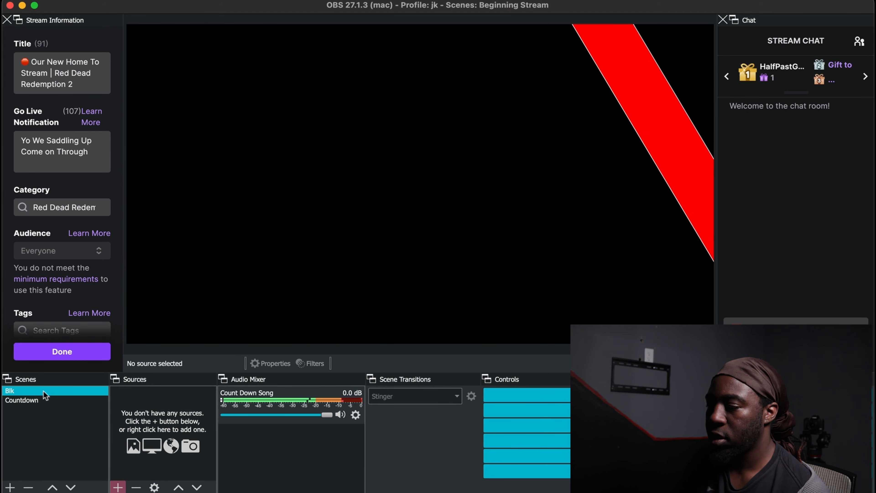
pyautogui.click(43, 402)
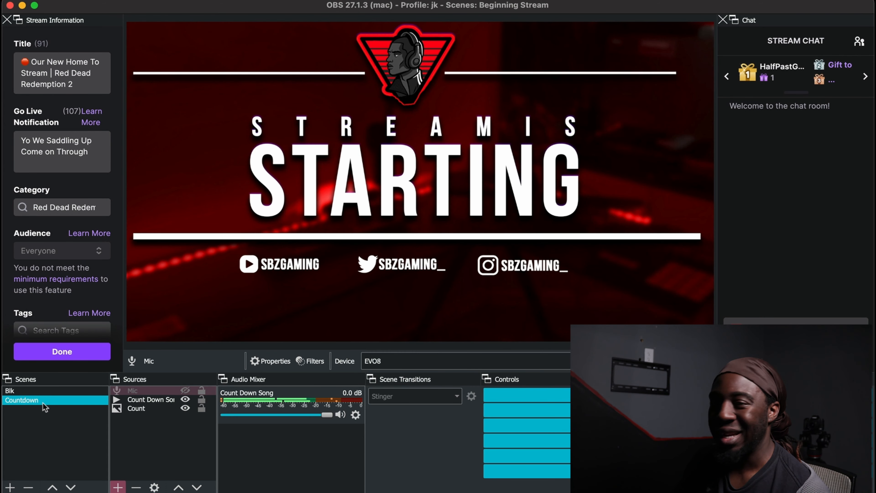
# - Add a new scene named "Just Chatting" to the scene collection
pyautogui.click(119, 488)
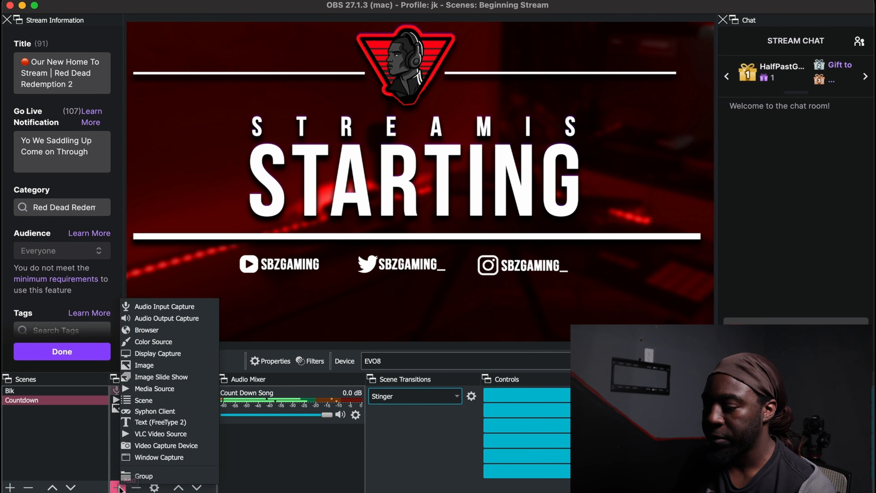
pyautogui.click(10, 488)
pyautogui.click(10, 488)
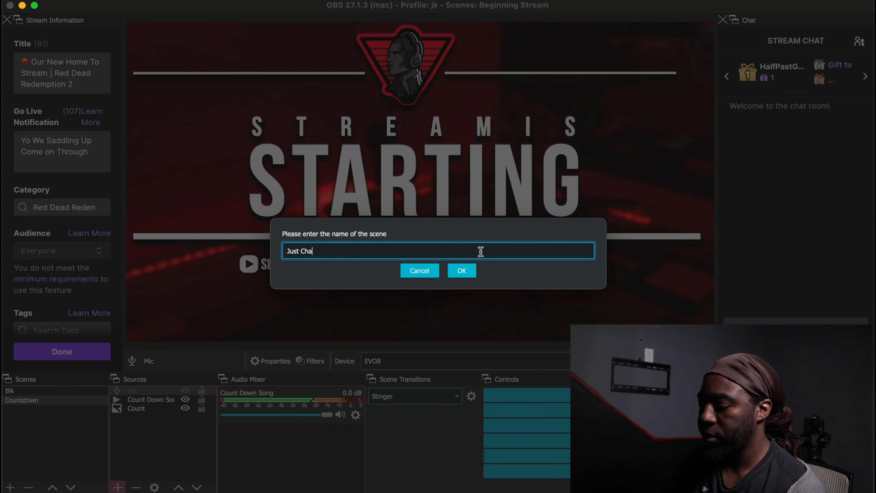
pyautogui.press('Return')
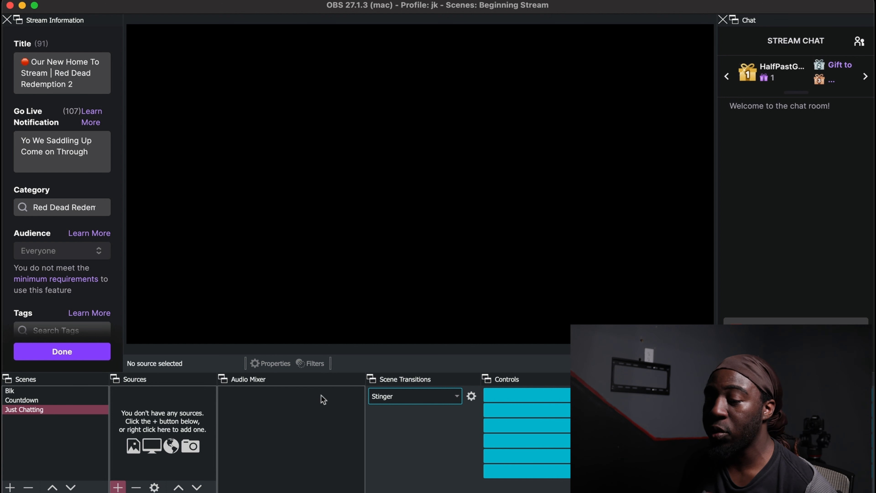
# - Add a Video Capture Device source named "Cam" to the Just Chatting scene
pyautogui.click(117, 487)
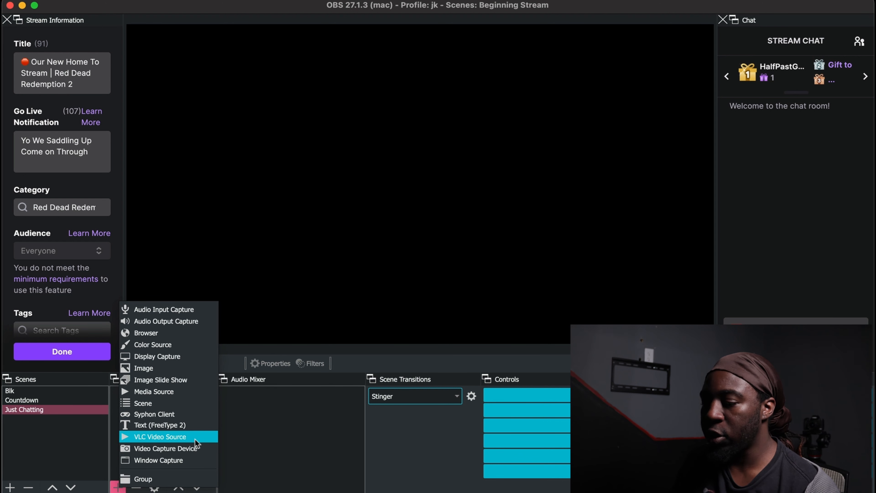
pyautogui.click(195, 445)
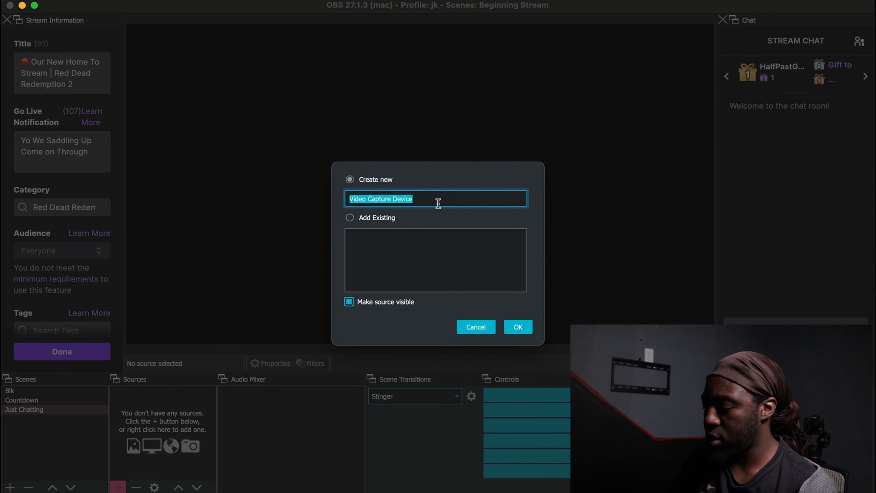
pyautogui.write('Ca')
pyautogui.write('m')
pyautogui.press('Return')
# - Set the Cam source's device to FaceTime HD Camera and fit the camera picture to the whole canvas
pyautogui.click(435, 314)
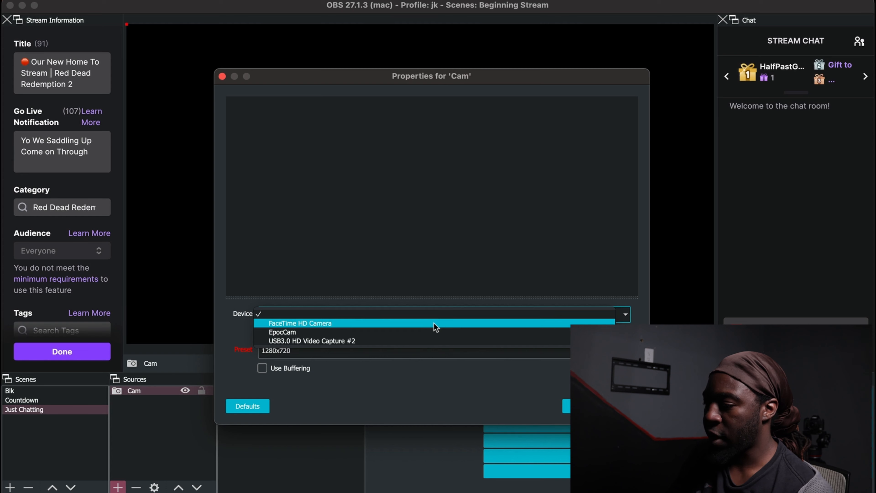
pyautogui.click(435, 324)
pyautogui.click(626, 406)
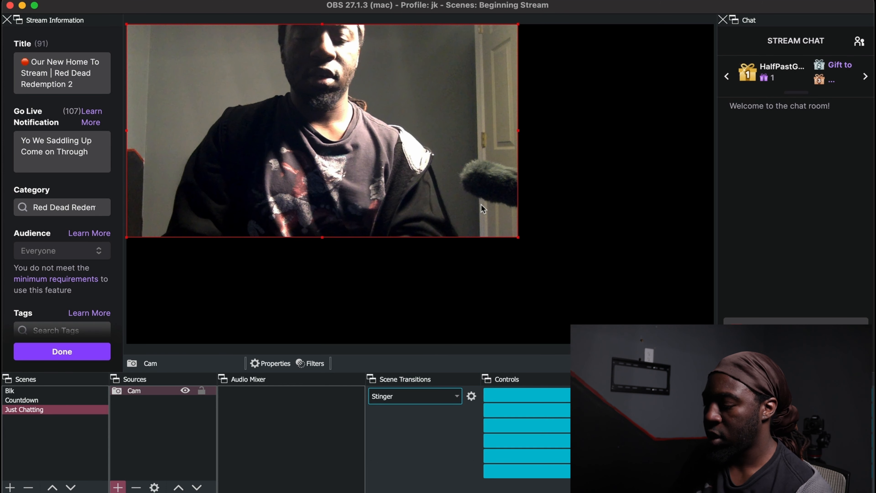
pyautogui.press('super+f')
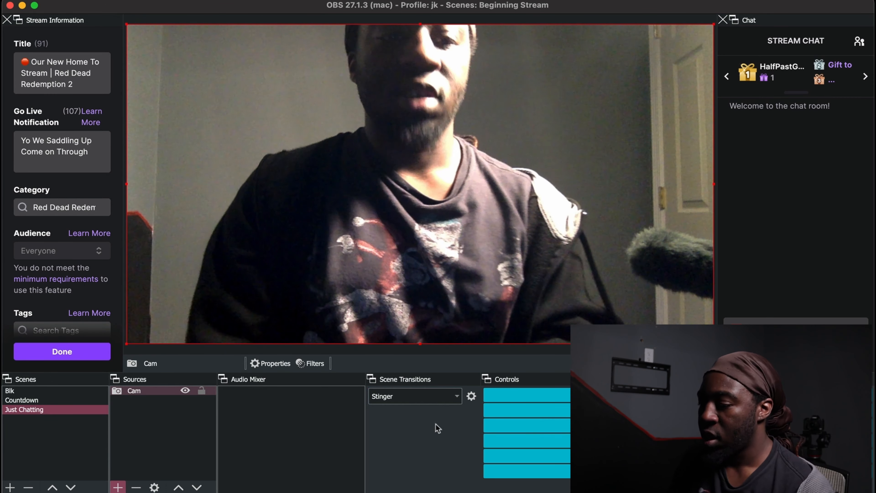
# - Add an Image source named "Socials" to the Just Chatting scene, using the Social Media.png file from the Channel Art folder
pyautogui.click(118, 487)
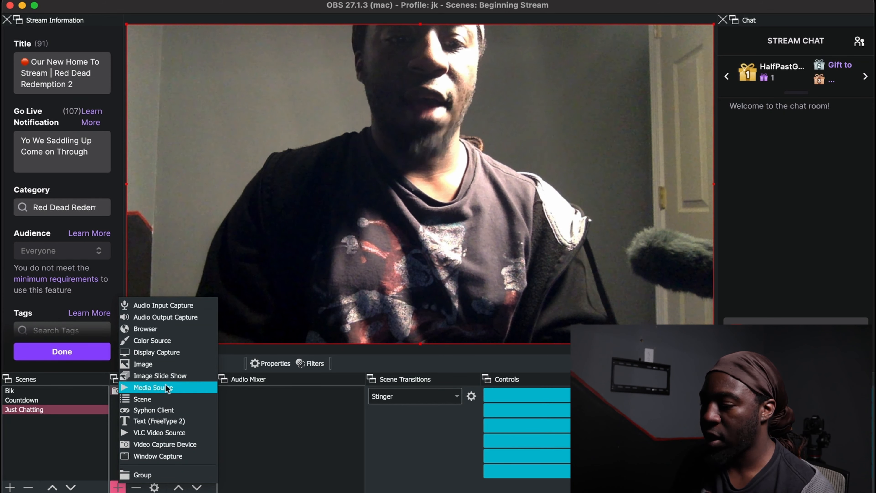
pyautogui.click(158, 363)
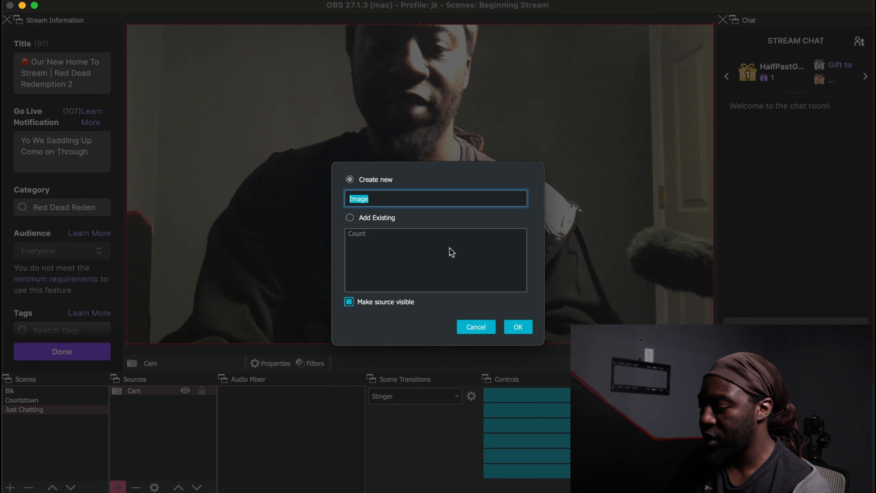
pyautogui.write('Soci')
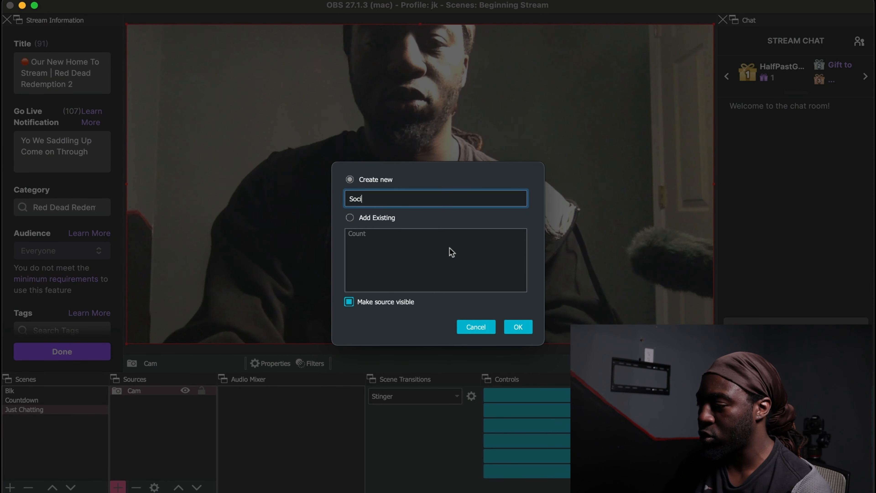
pyautogui.write('als')
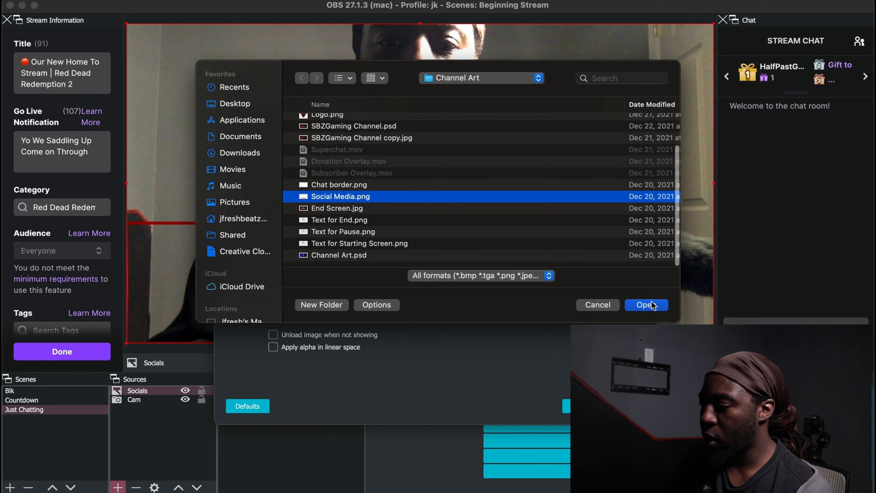
pyautogui.click(651, 304)
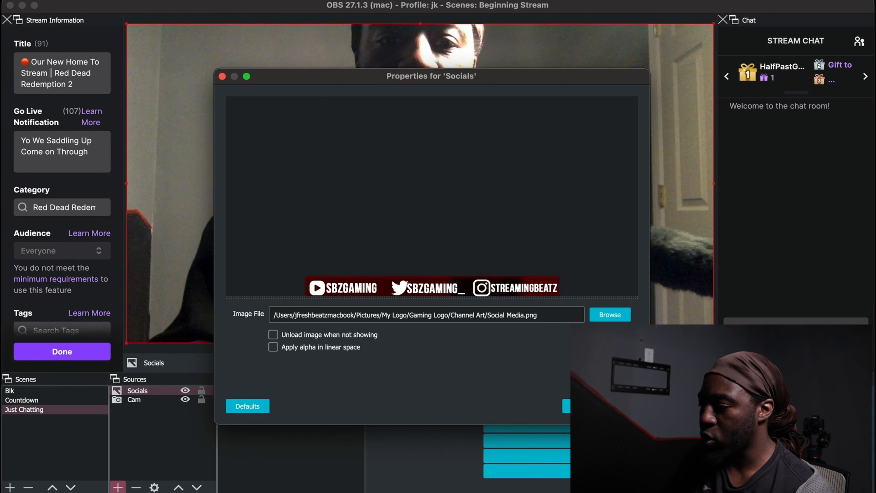
pyautogui.click(620, 406)
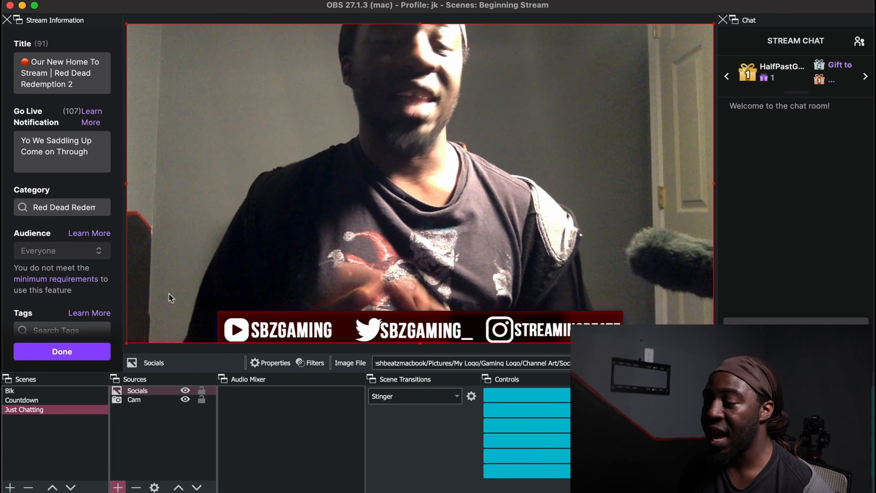
# - Add the existing Mic audio input capture to the Just Chatting scene
pyautogui.click(118, 487)
pyautogui.click(169, 311)
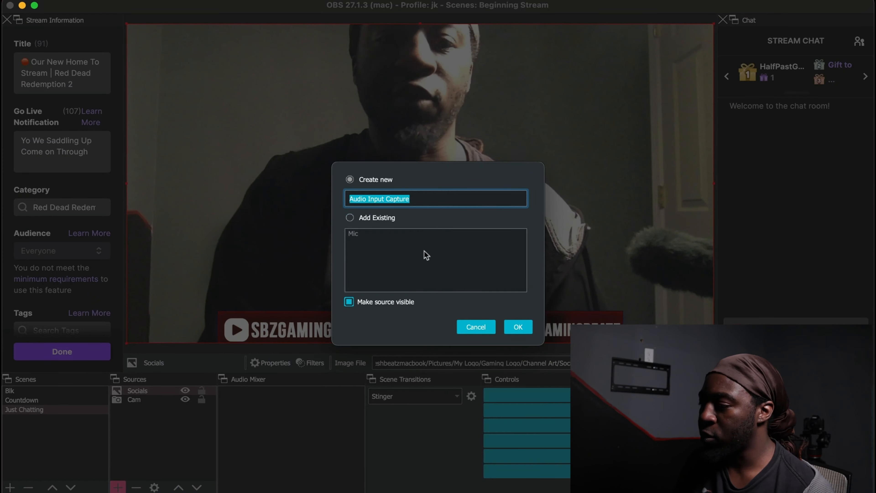
pyautogui.click(349, 217)
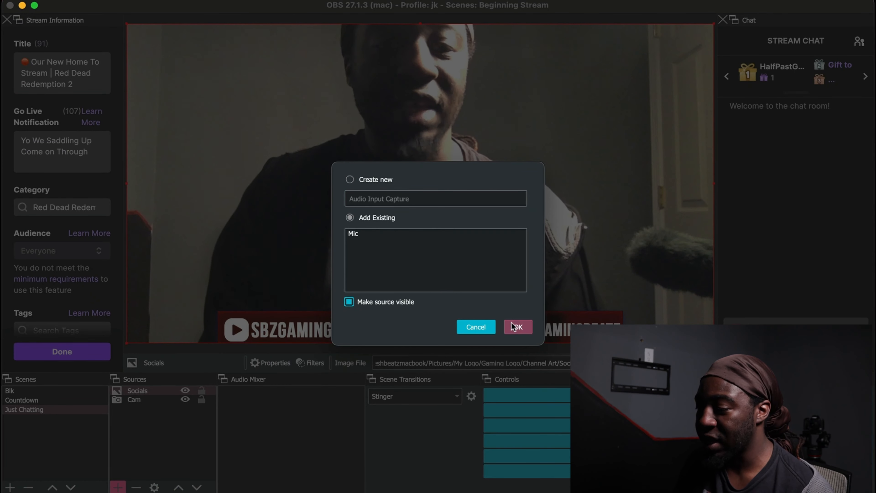
pyautogui.click(368, 232)
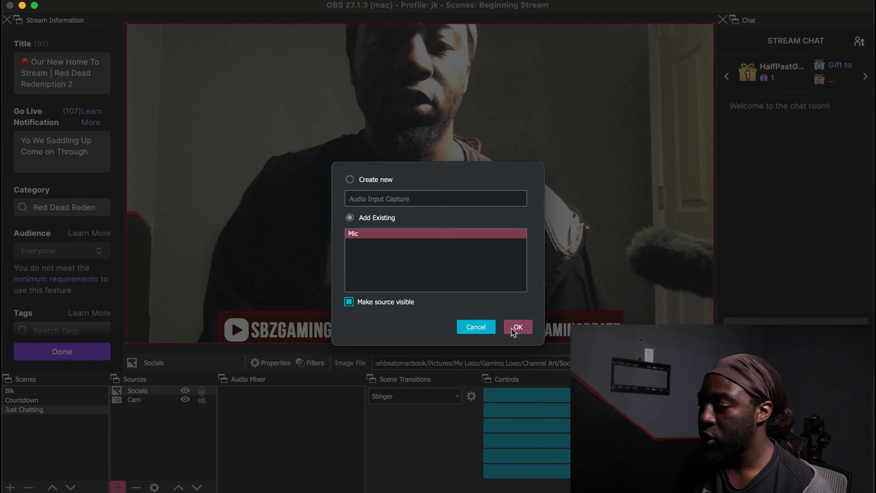
pyautogui.click(519, 327)
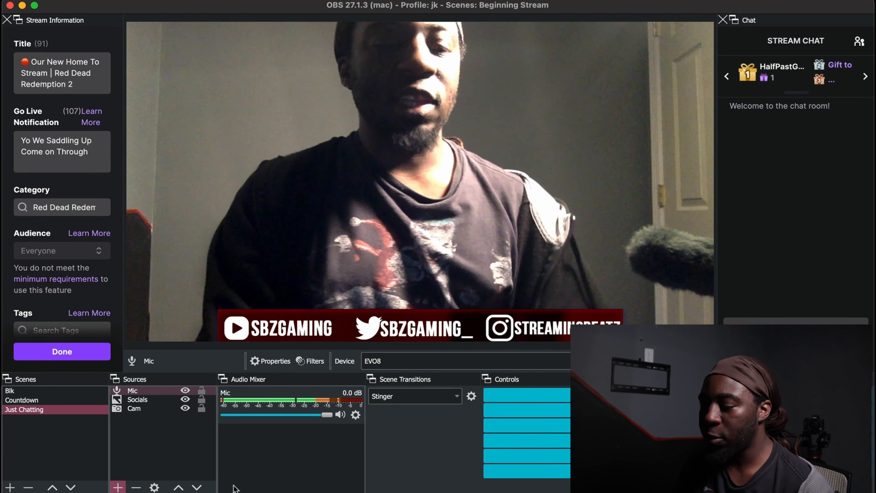
pyautogui.click(118, 487)
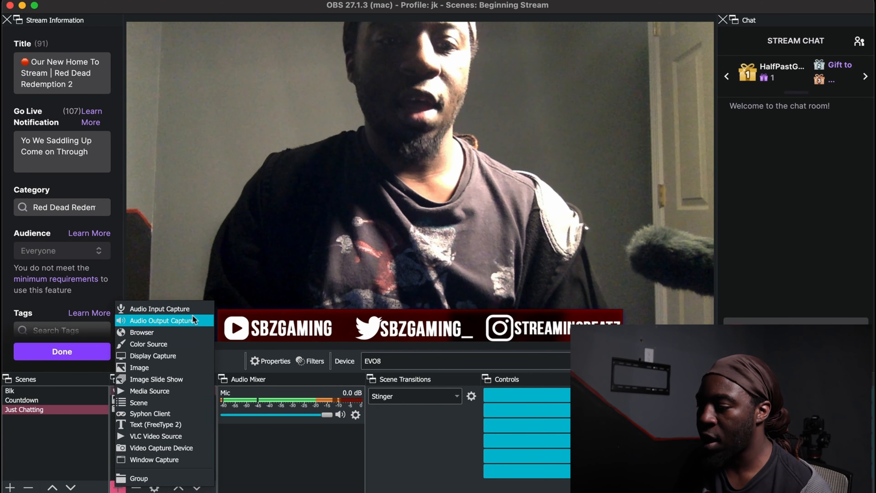
pyautogui.click(186, 310)
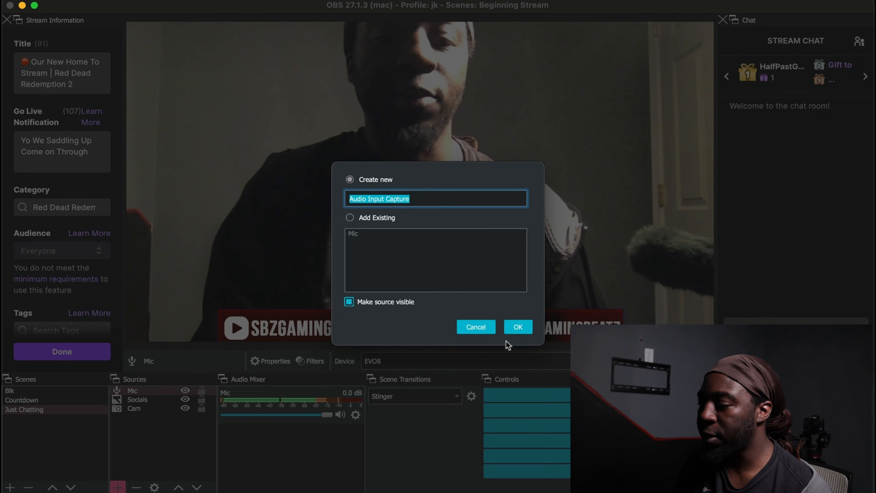
pyautogui.click(476, 313)
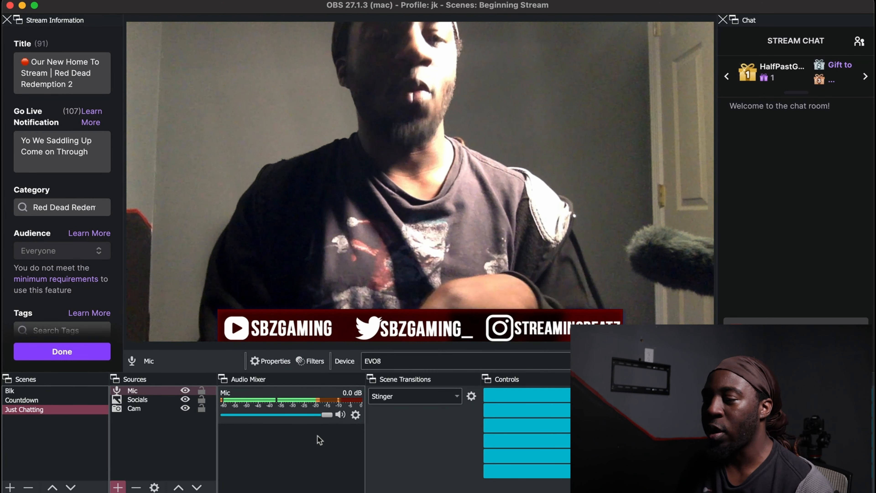
# - Add a Media Source named "Chat Song" to the Just Chatting scene
pyautogui.click(118, 487)
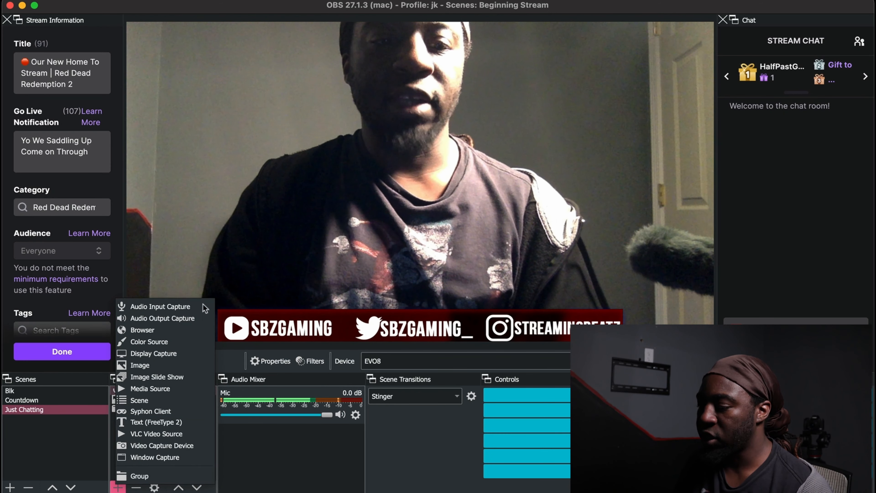
pyautogui.click(180, 384)
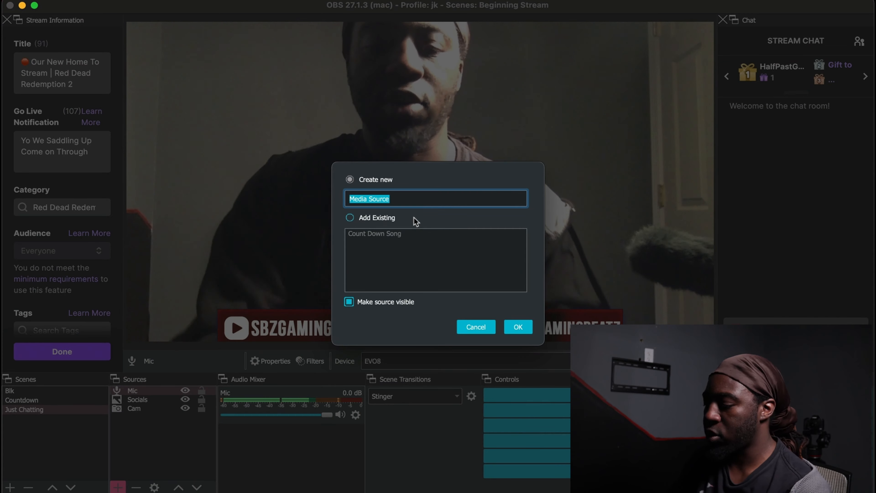
pyautogui.write('Chat Song')
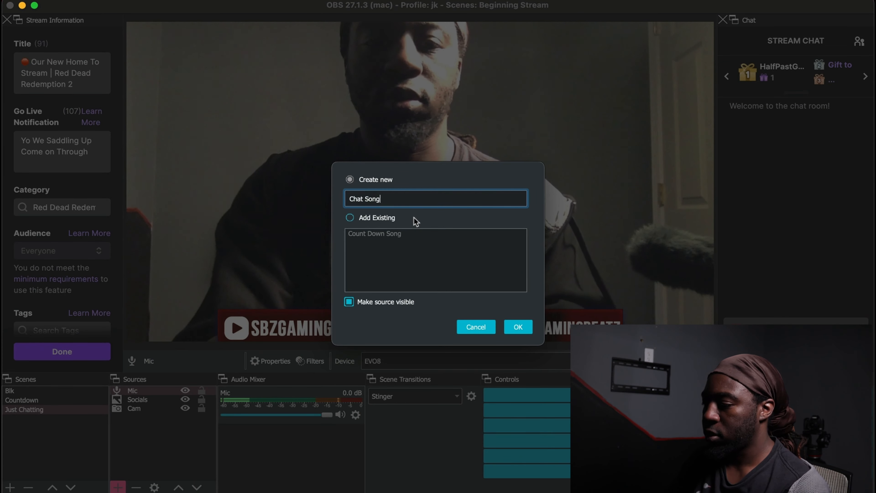
pyautogui.press('Return')
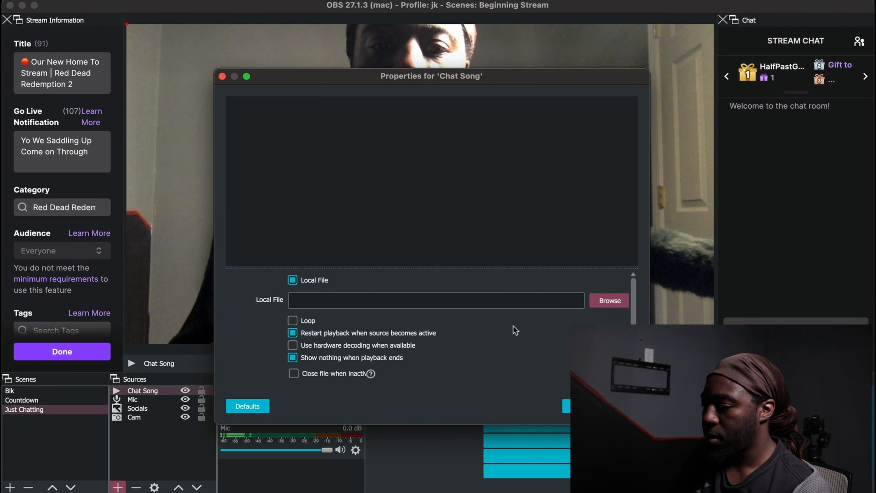
# - Load Japan_Skies.mp3 from Downloads as the Chat Song's local file and lower its mixer volume to -29.4 dB
pyautogui.click(609, 301)
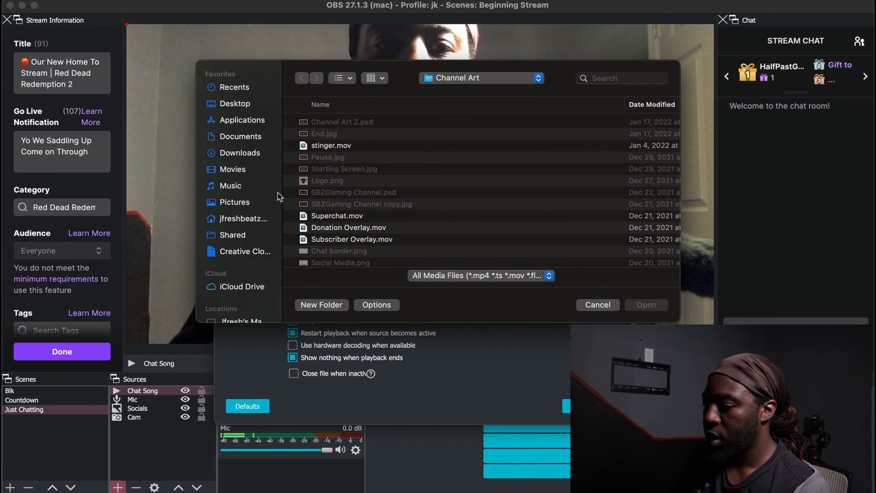
pyautogui.click(246, 154)
pyautogui.scroll(-15, 384, 203)
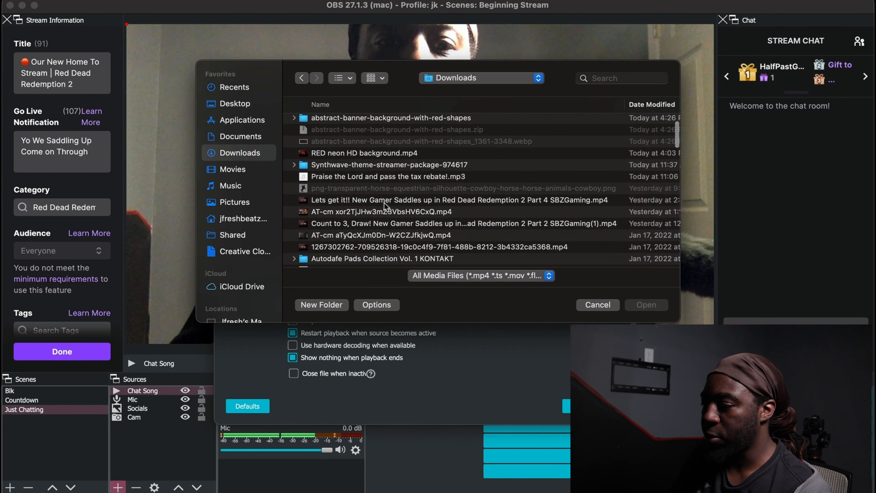
pyautogui.scroll(-3, 384, 202)
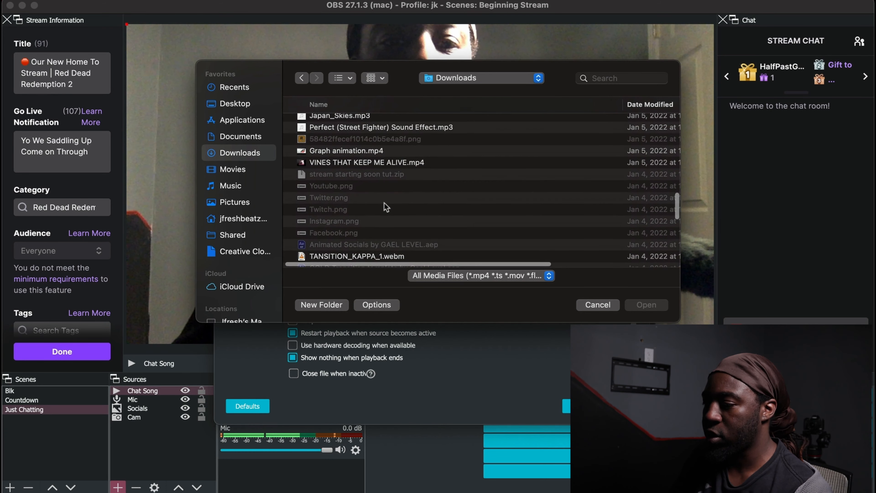
pyautogui.click(355, 179)
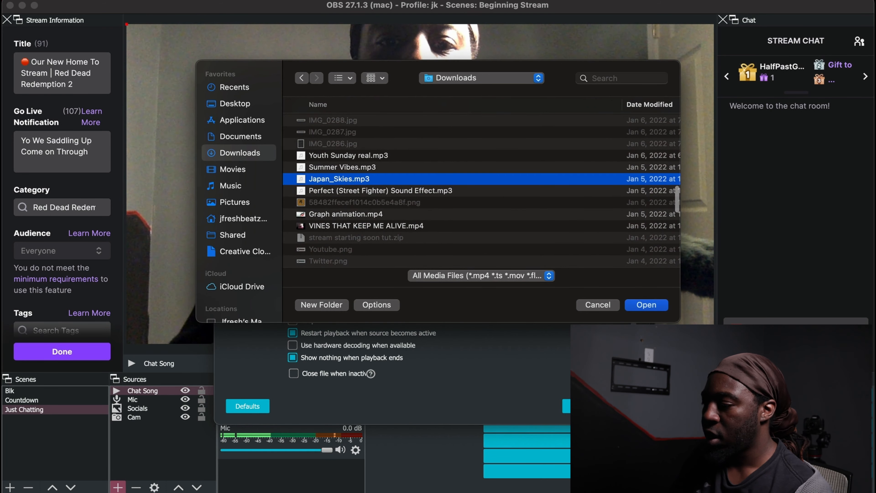
pyautogui.click(647, 305)
pyautogui.click(628, 406)
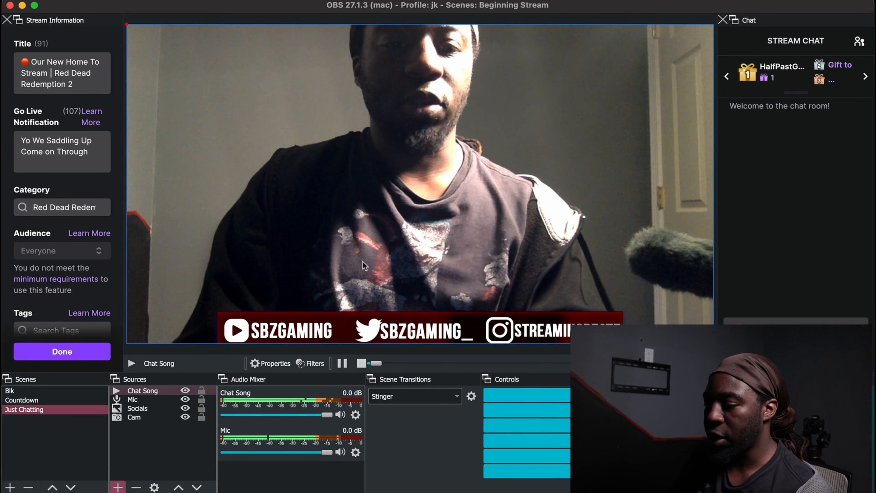
pyautogui.moveTo(330, 415); pyautogui.dragTo(266, 417)
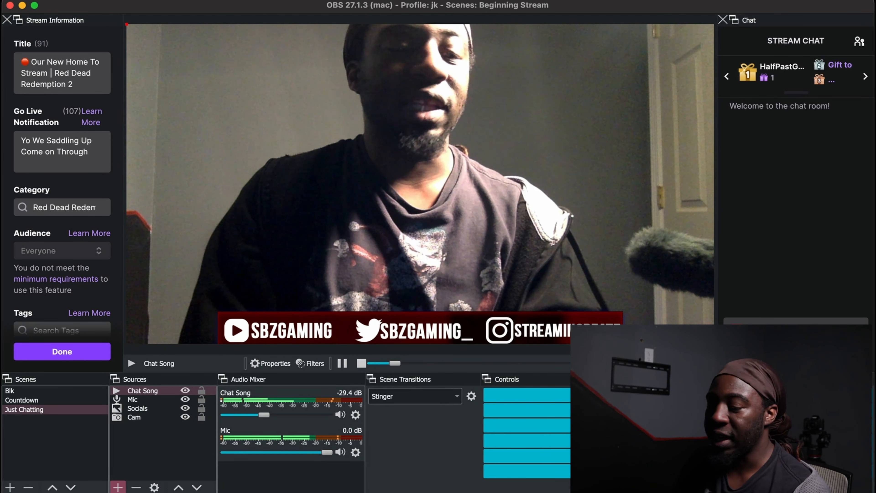
# - Add a new scene named "Game Screen" and create a Video Capture Device source named "Cam Circle" in it
pyautogui.click(10, 488)
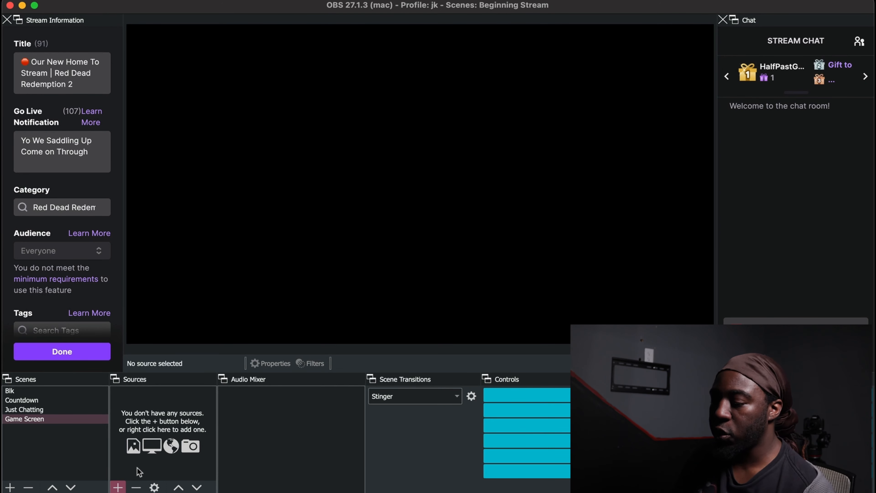
pyautogui.click(119, 486)
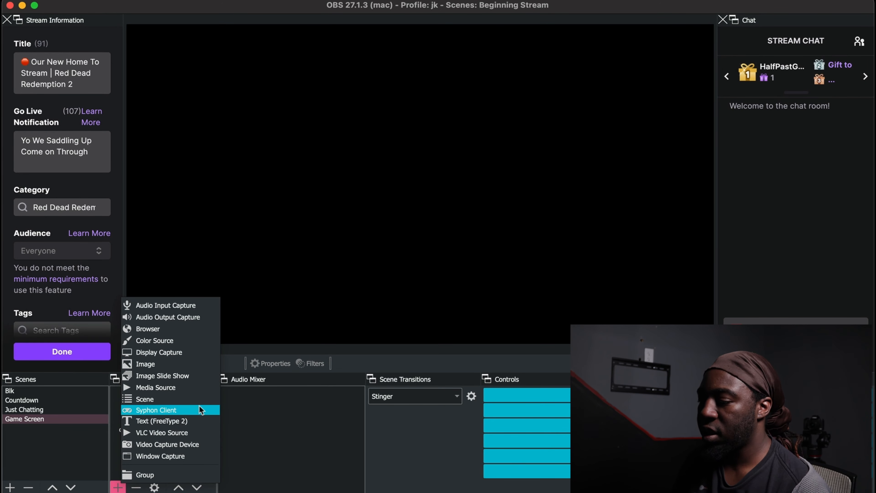
pyautogui.click(197, 441)
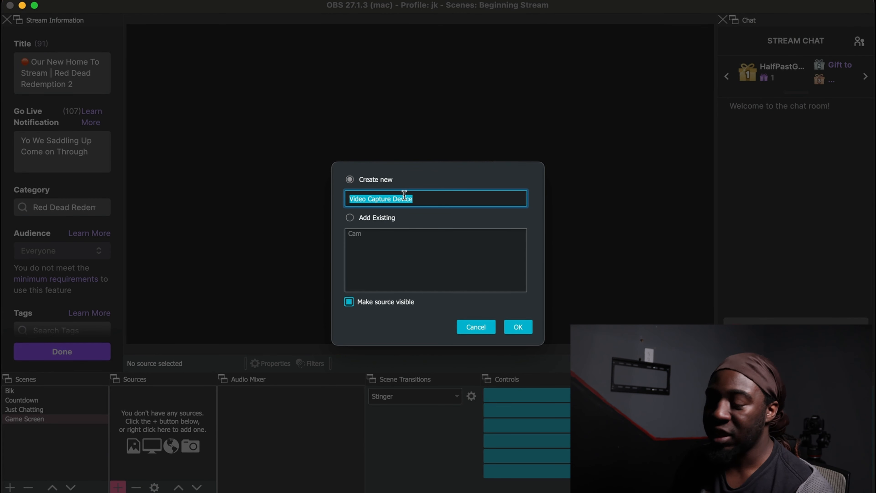
pyautogui.write('cle')
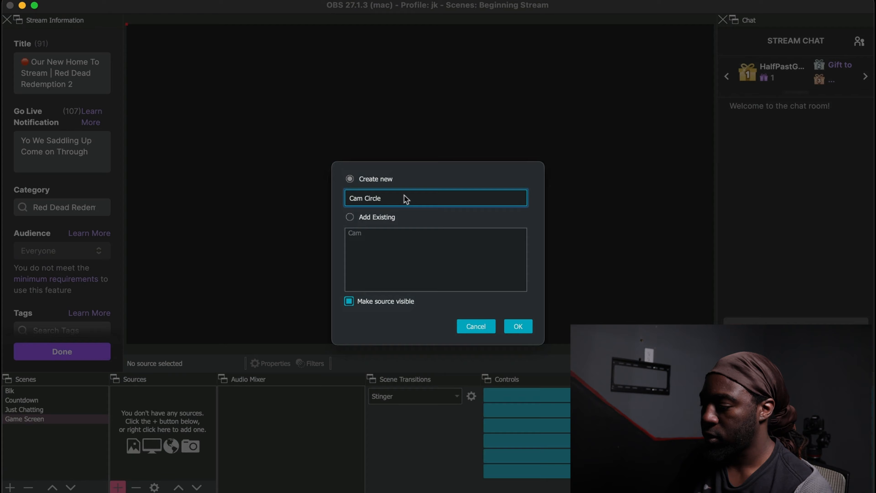
pyautogui.press('Return')
# - Set the Cam Circle source's device to FaceTime HD Camera and fit the picture to the whole canvas
pyautogui.click(361, 315)
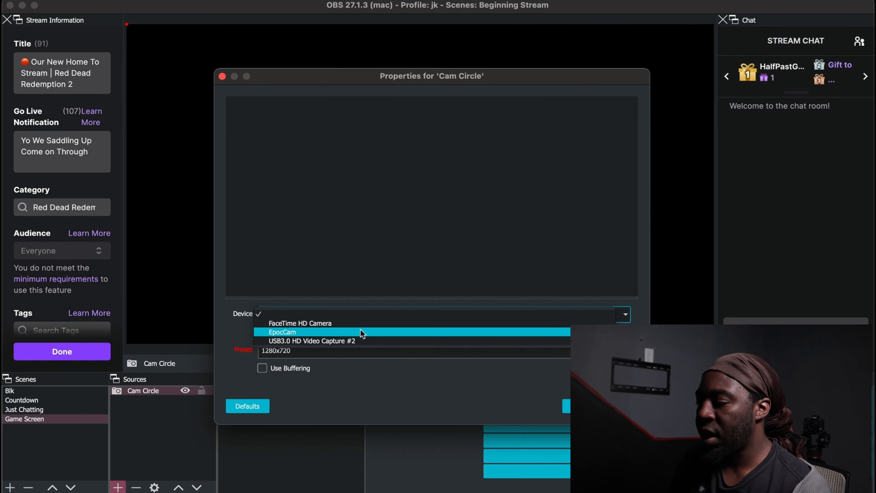
pyautogui.click(363, 324)
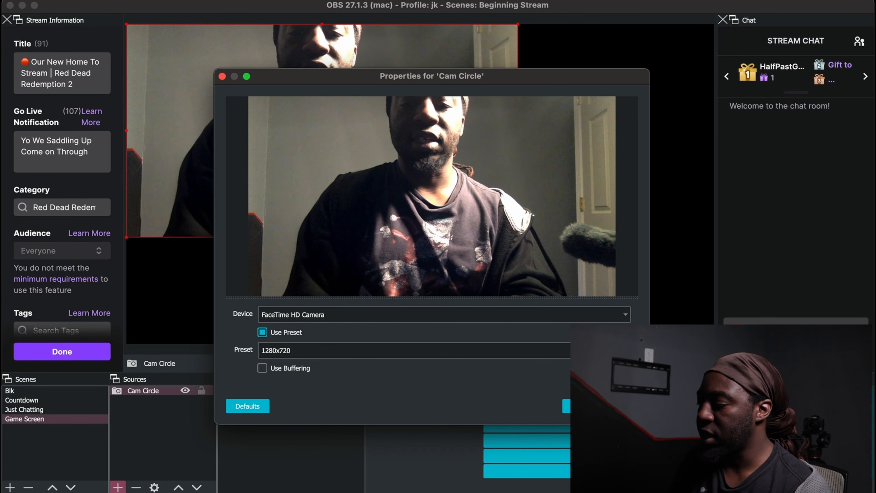
pyautogui.click(618, 407)
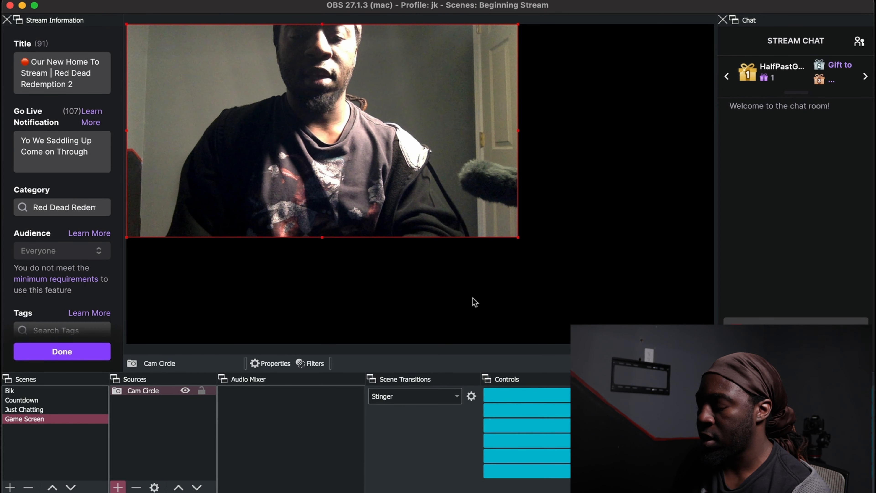
pyautogui.press('super+f')
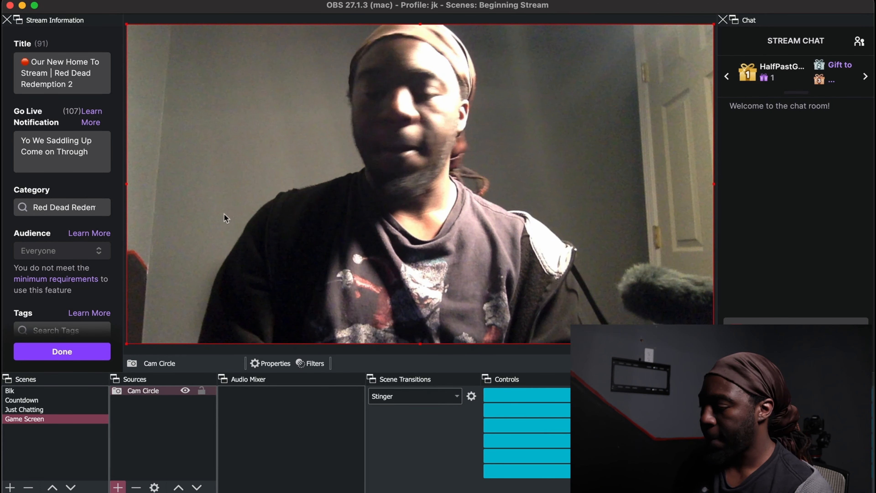
# - Add an Image Mask/Blend filter that crops Cam Circle to a circle, and shrink the source into the canvas's upper-left corner
pyautogui.click(162, 391)
pyautogui.rightClick(162, 392)
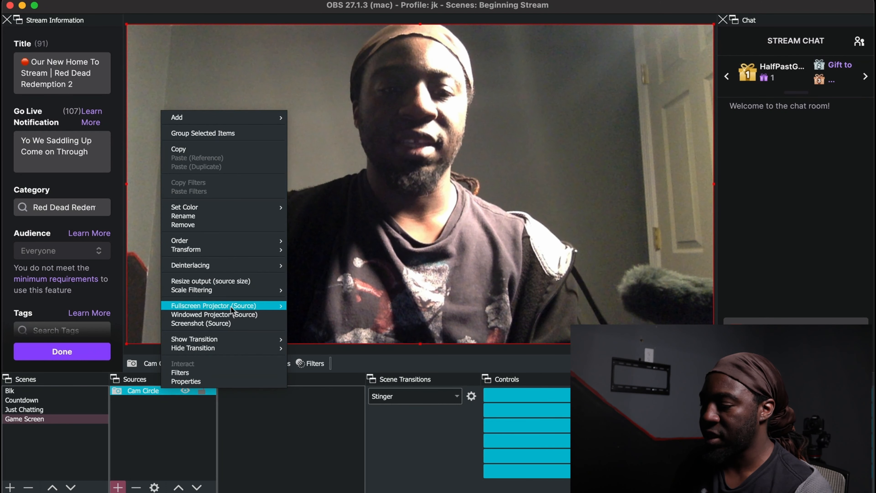
pyautogui.click(226, 372)
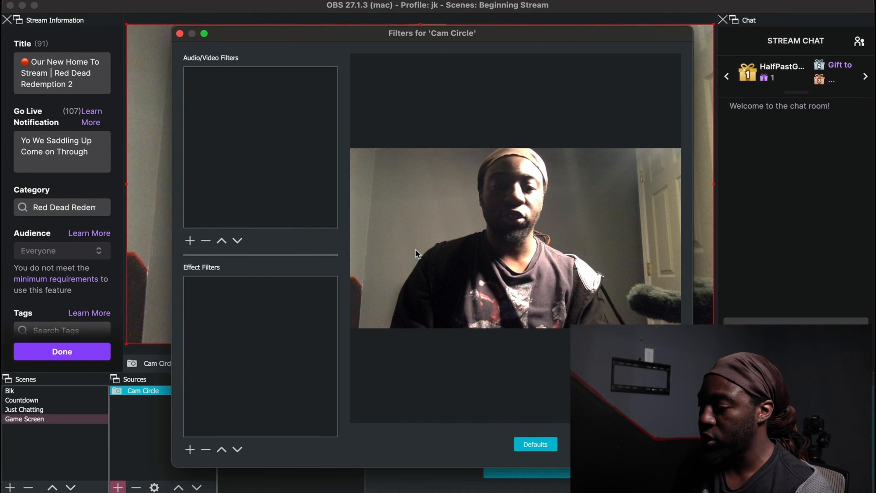
pyautogui.click(192, 450)
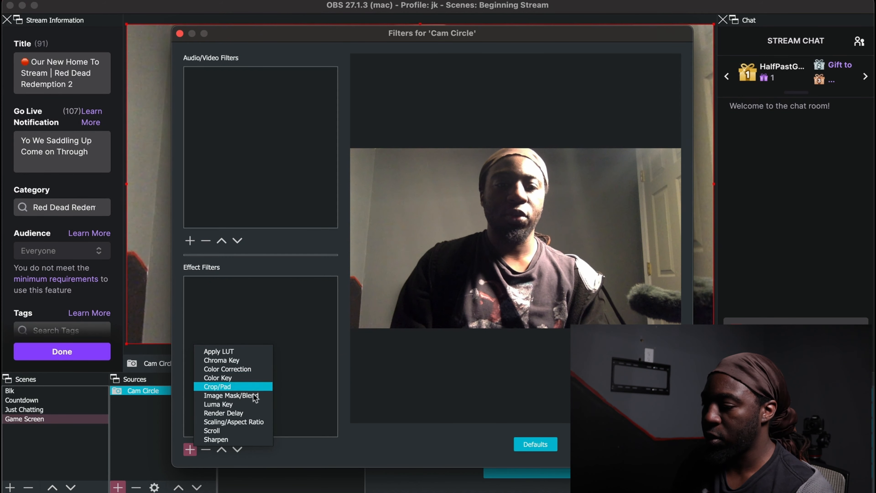
pyautogui.click(255, 398)
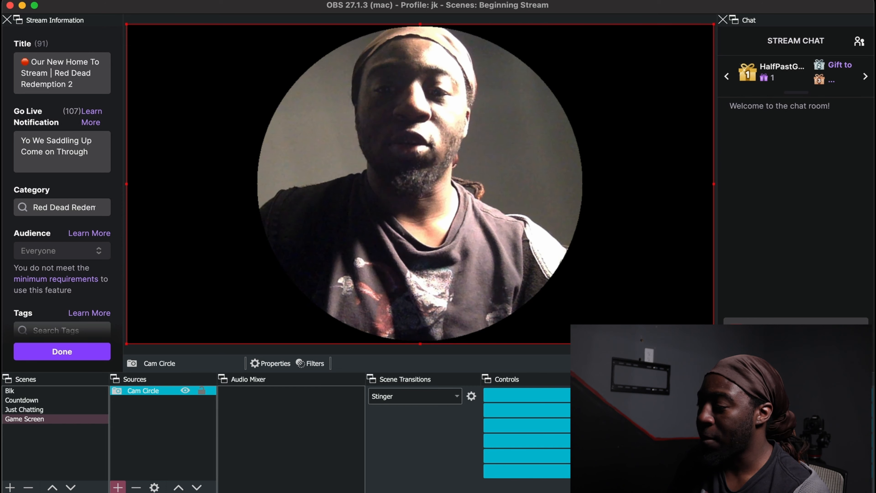
pyautogui.moveTo(714, 343); pyautogui.dragTo(169, 64)
pyautogui.moveTo(214, 91); pyautogui.dragTo(222, 94)
# - Add the existing Mic audio input capture to the Game Screen scene
pyautogui.click(118, 486)
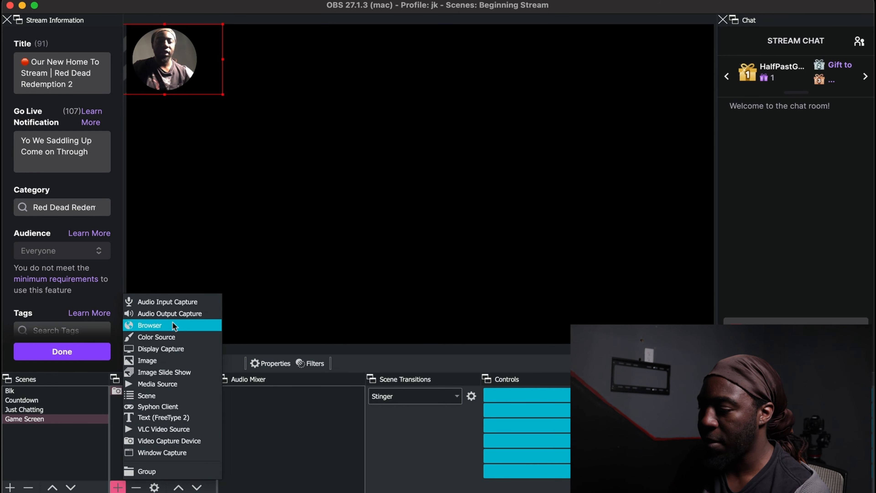
pyautogui.click(171, 299)
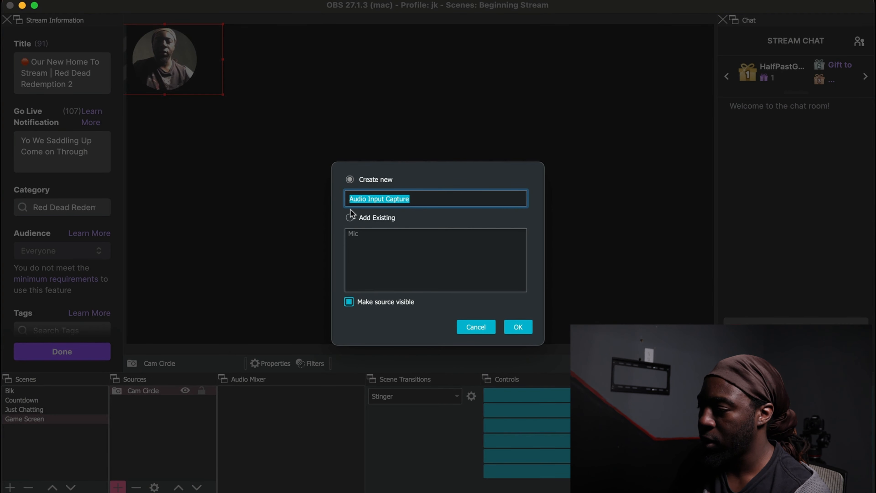
pyautogui.click(350, 217)
pyautogui.click(357, 235)
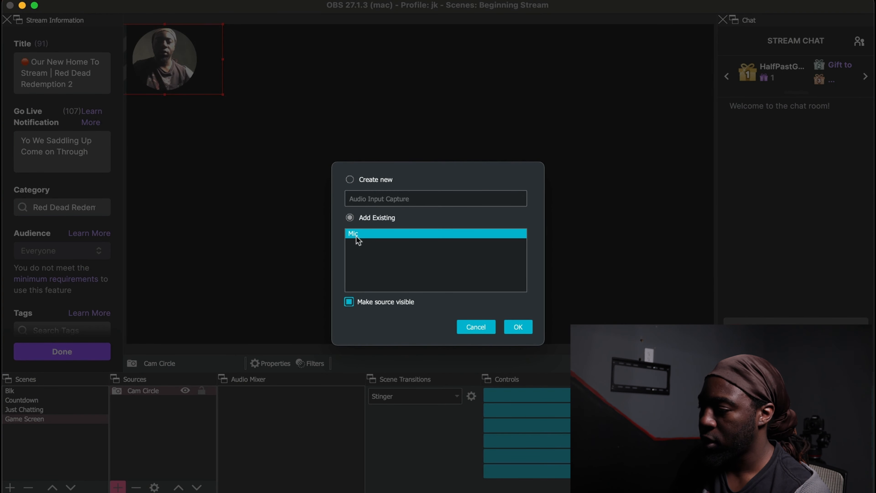
pyautogui.click(518, 327)
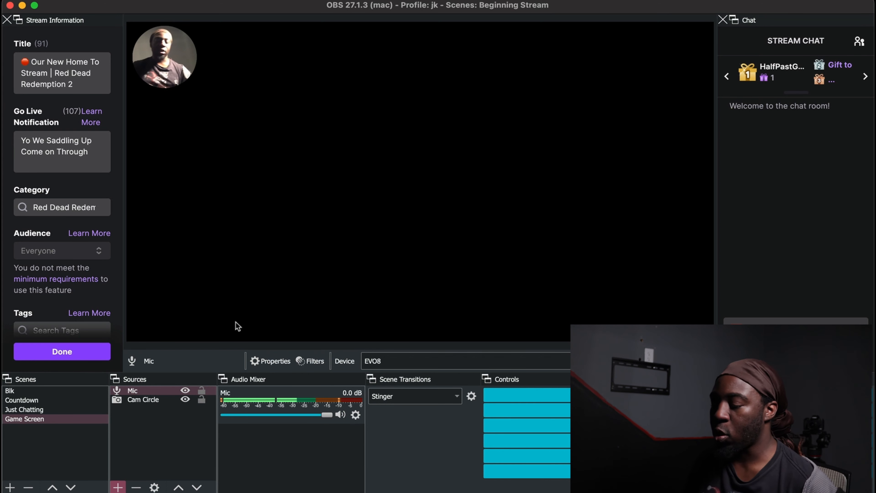
# - Create a Video Capture Device source named "PS4" in the Game Screen scene
pyautogui.click(118, 486)
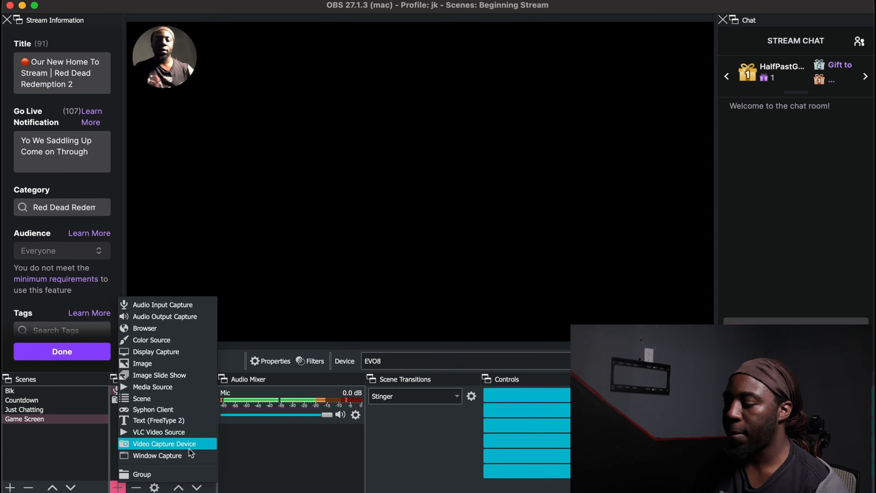
pyautogui.click(189, 447)
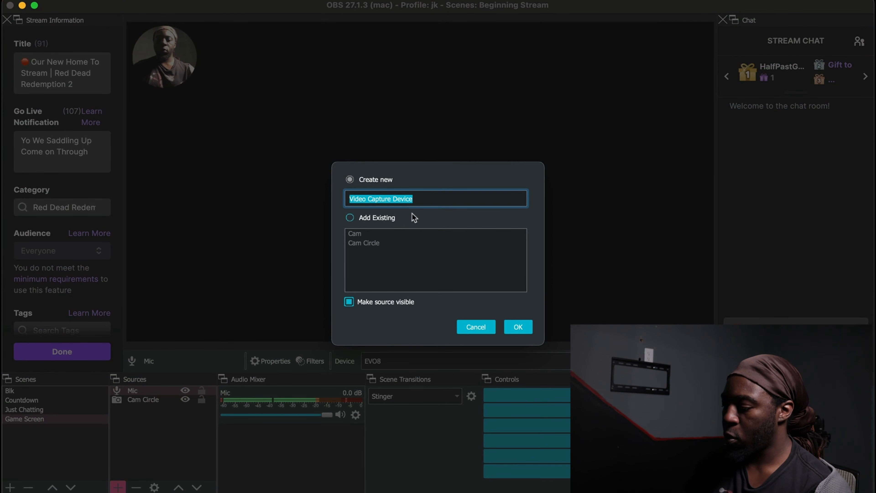
pyautogui.write('G')
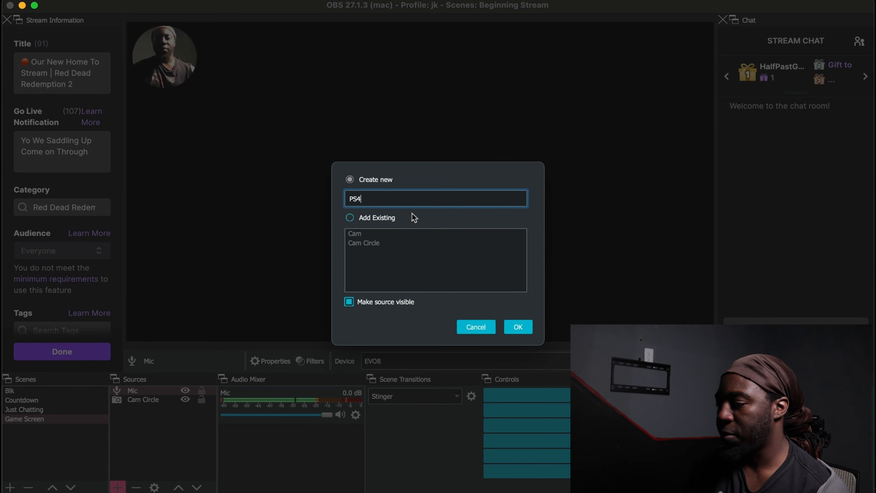
pyautogui.click(518, 326)
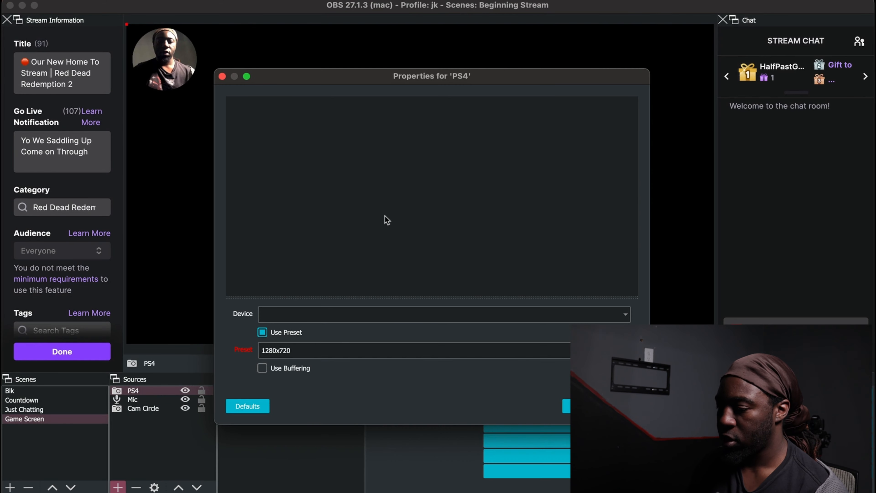
# - Set the PS4 source's device to Game Capture HD60 S+ with the 1920x1080 preset, and move it below Cam Circle in the source order
pyautogui.click(396, 315)
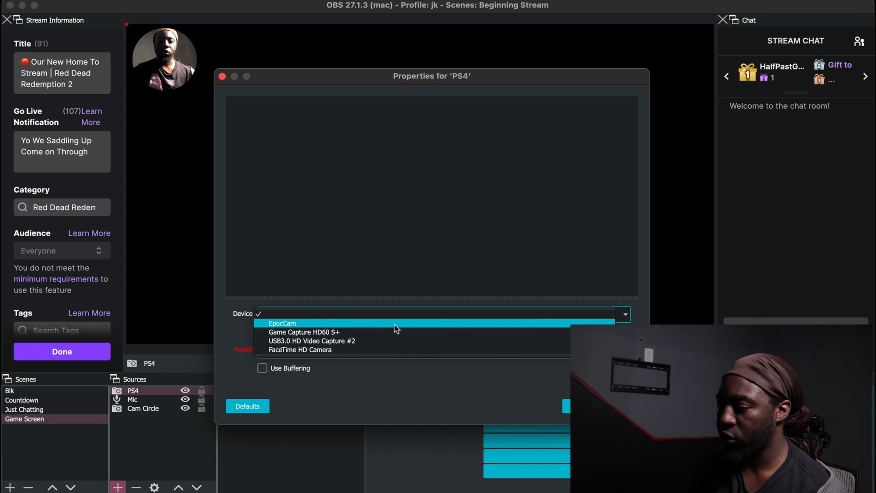
pyautogui.click(393, 332)
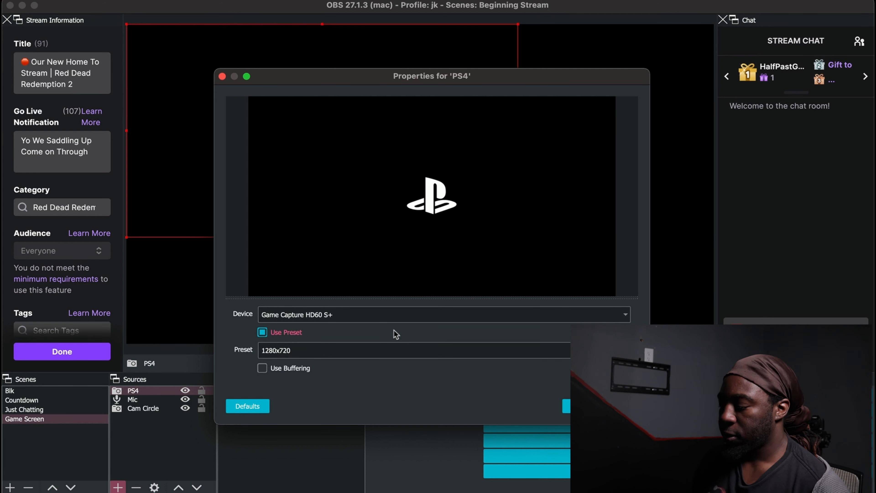
pyautogui.click(404, 356)
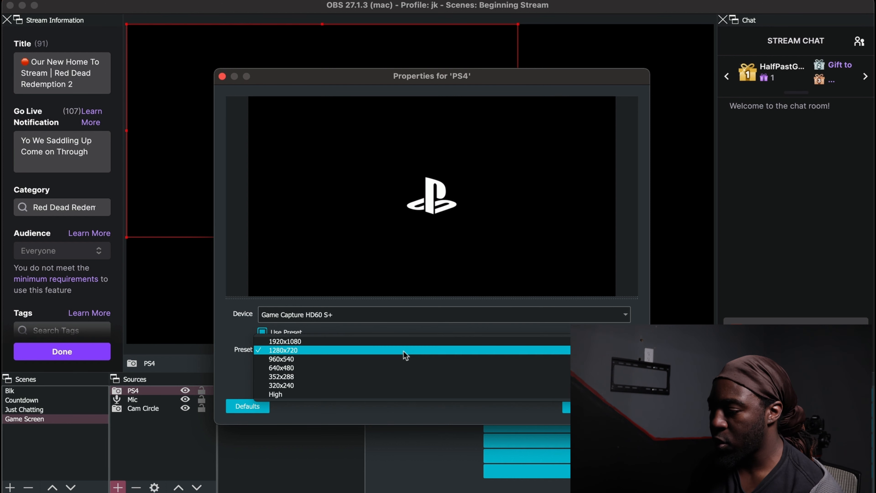
pyautogui.click(381, 341)
pyautogui.click(619, 406)
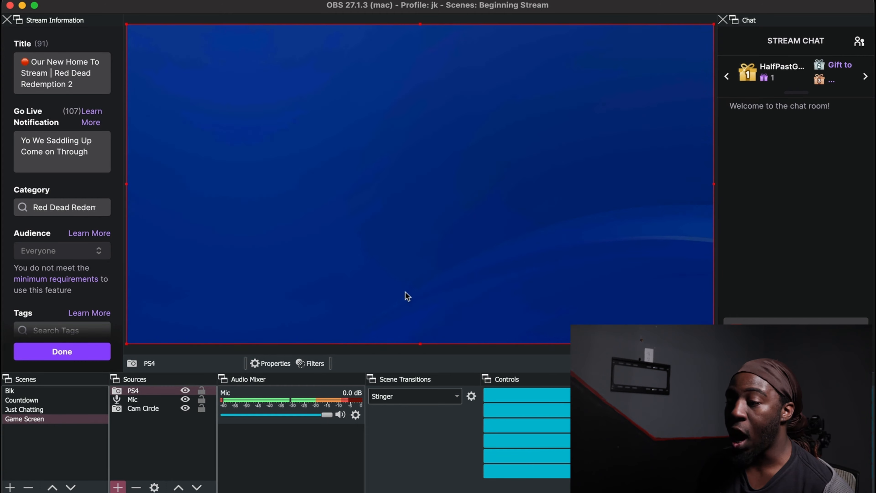
pyautogui.click(196, 486)
pyautogui.click(196, 487)
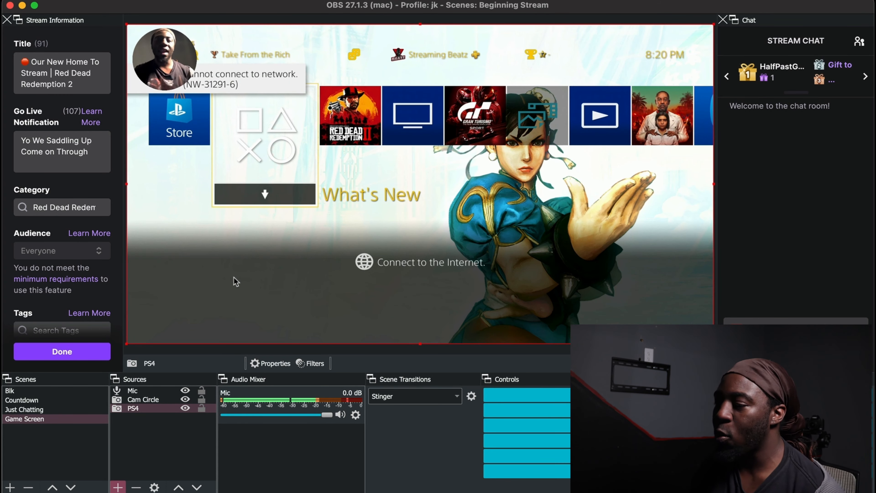
# - Create an Audio Input Capture source named "Ps4 Audio" in the Game Screen scene
pyautogui.click(118, 487)
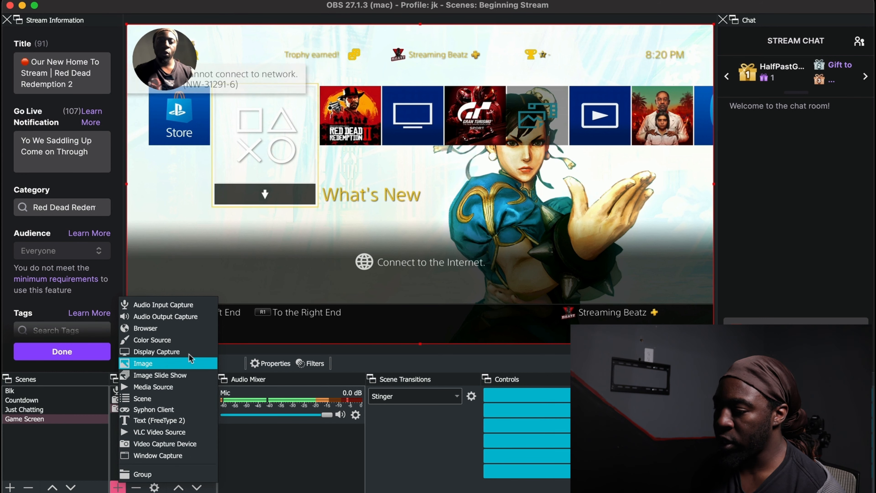
pyautogui.click(189, 306)
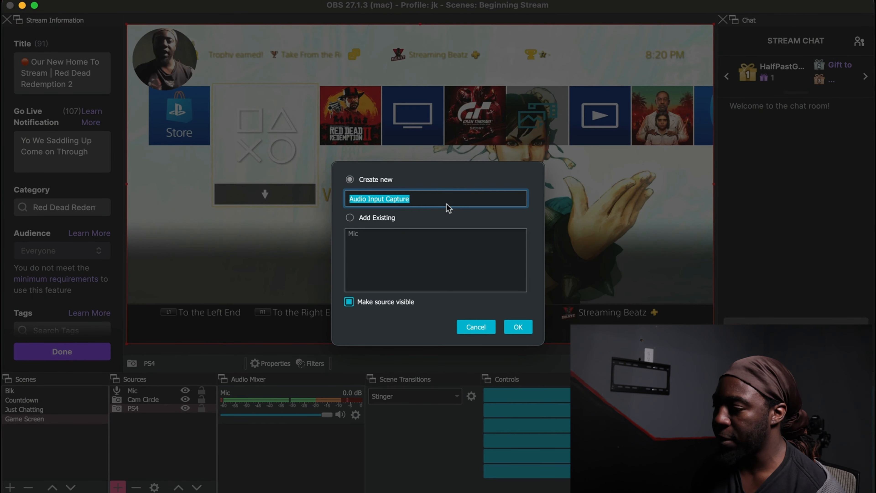
pyautogui.write('G')
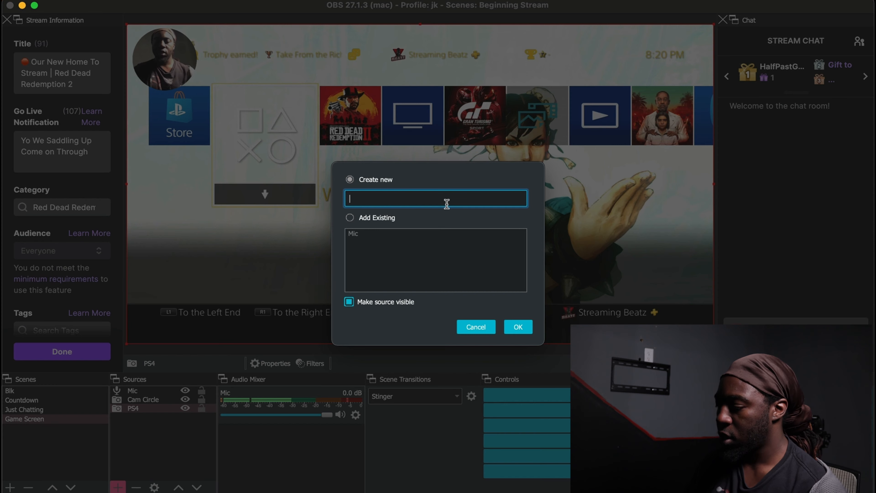
pyautogui.write('s4 Audio')
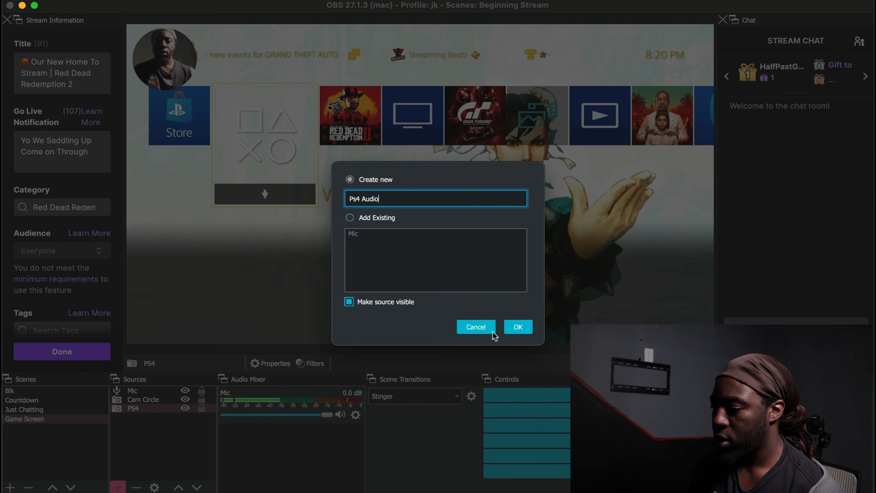
pyautogui.click(518, 327)
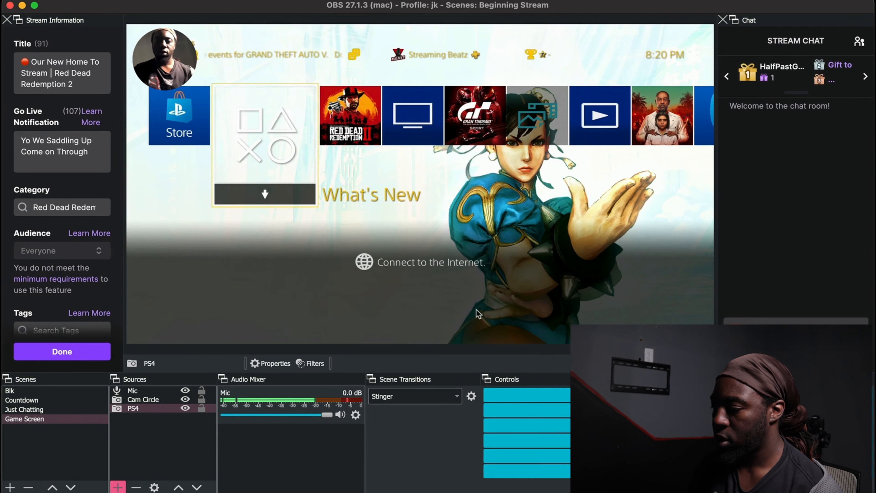
# - Set the Ps4 Audio device to Game Capture HD60 S+ and lower its mixer volume to -3.5 dB
pyautogui.click(413, 110)
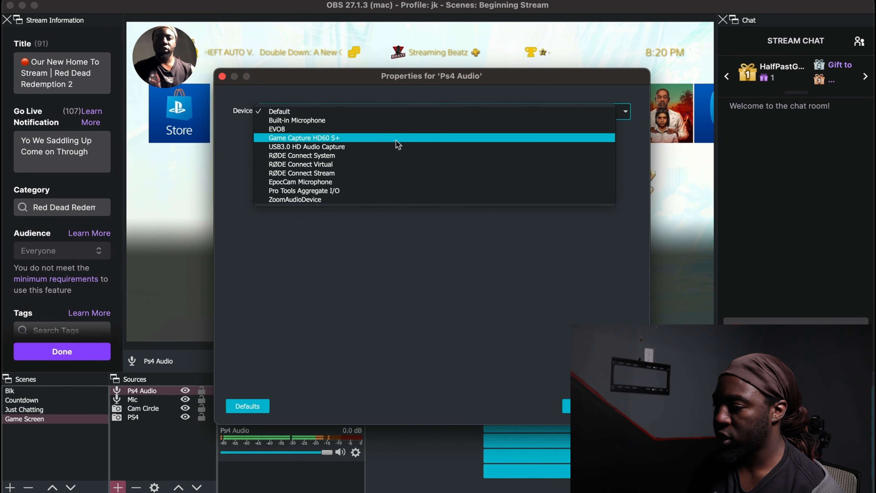
pyautogui.click(397, 138)
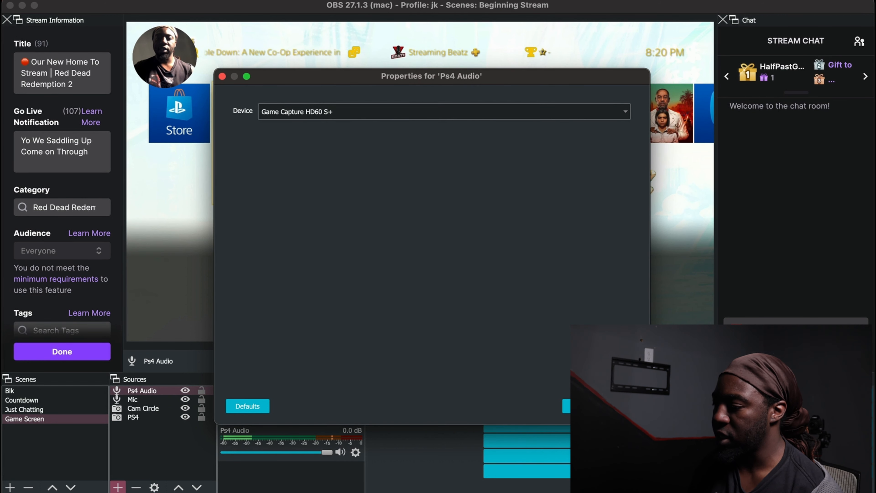
pyautogui.click(620, 406)
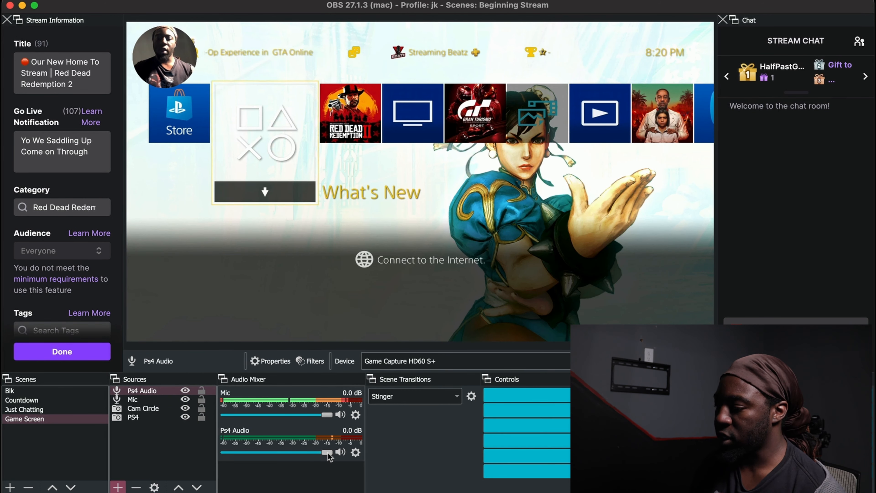
pyautogui.moveTo(327, 453); pyautogui.dragTo(312, 453)
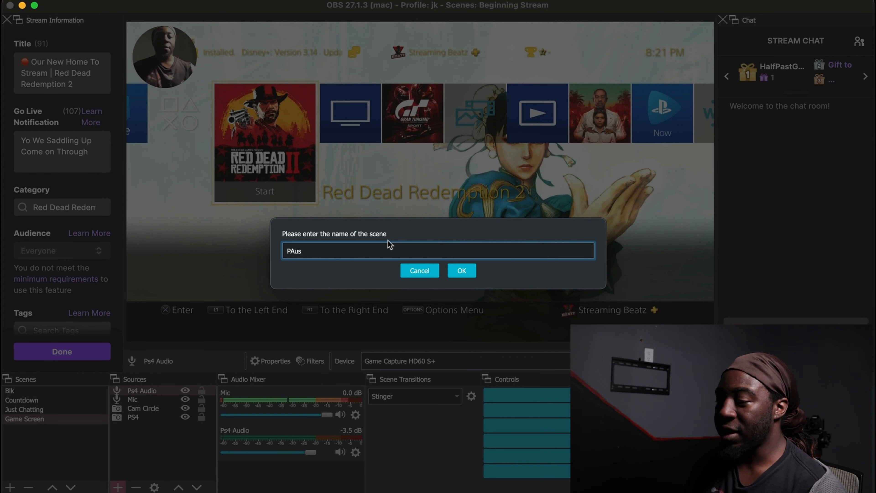
# - Add a new scene named "Pause"
pyautogui.press('BackSpace')
pyautogui.press('BackSpace')
pyautogui.press('BackSpace')
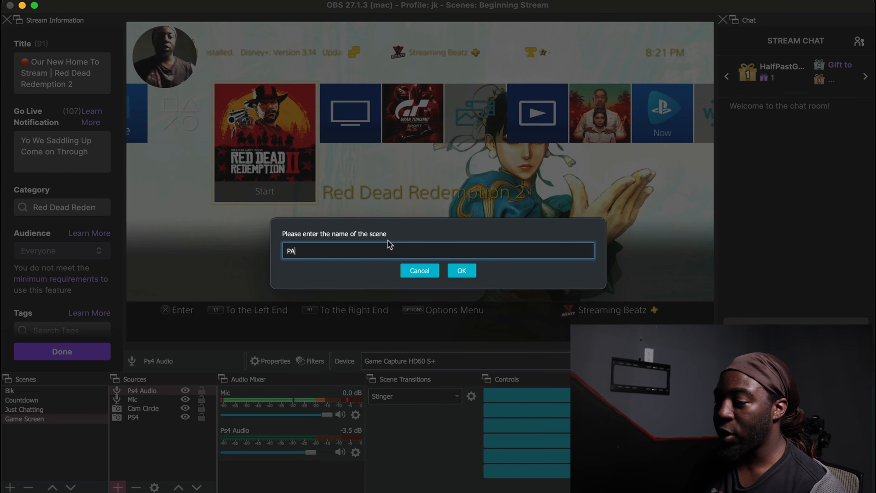
pyautogui.write('Ause')
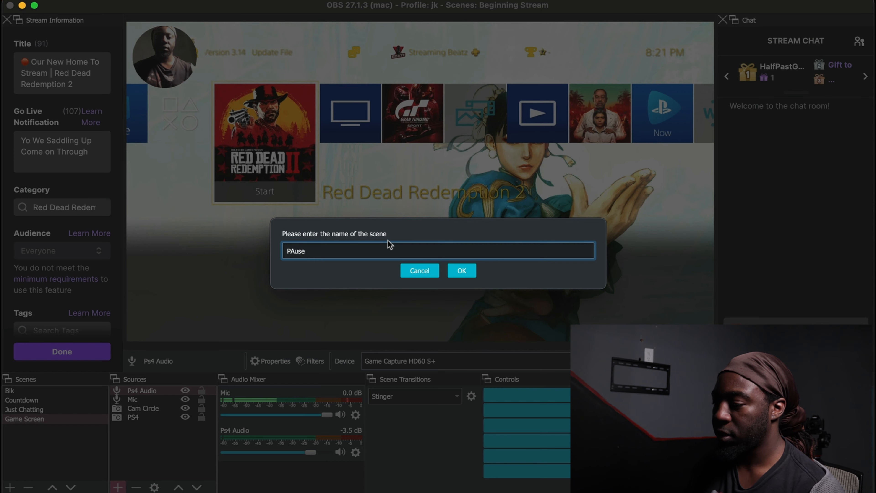
pyautogui.press('Left')
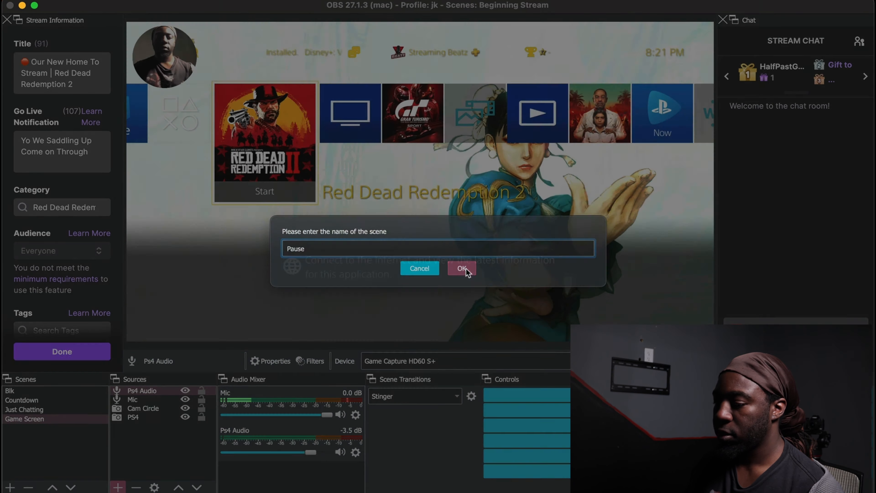
pyautogui.click(466, 269)
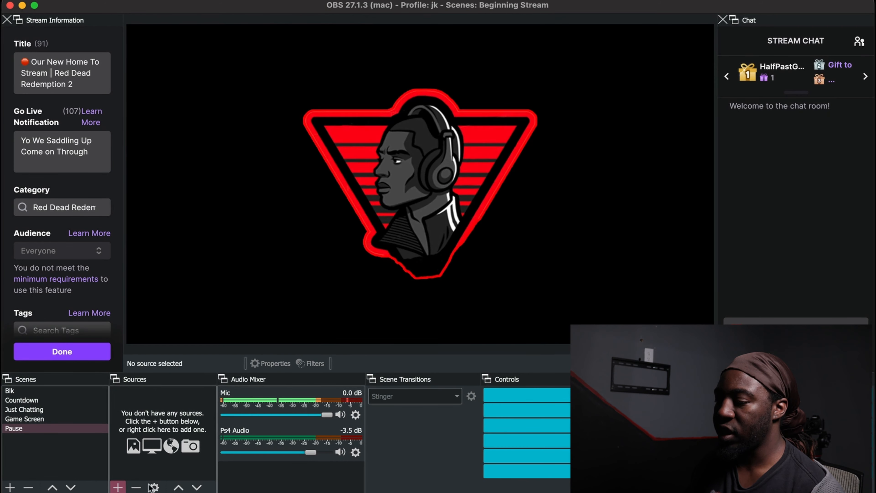
# - Create an Image source named "Pause Image" in the Pause scene
pyautogui.click(117, 487)
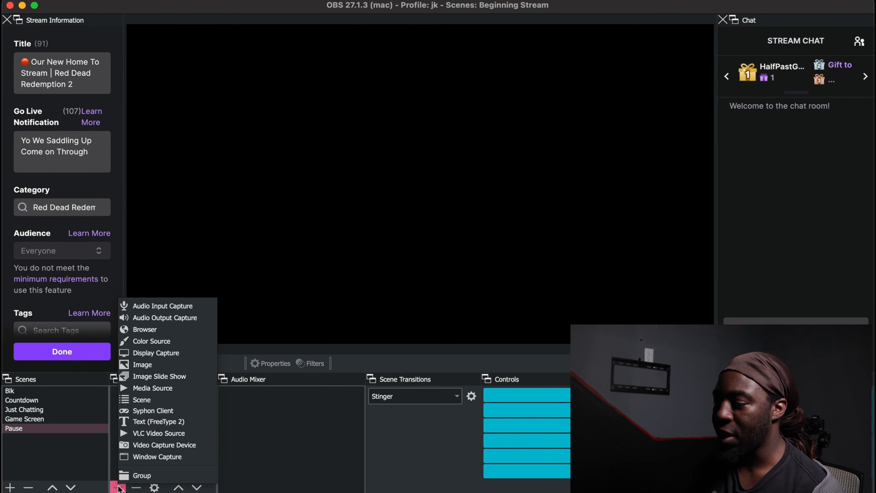
pyautogui.click(166, 364)
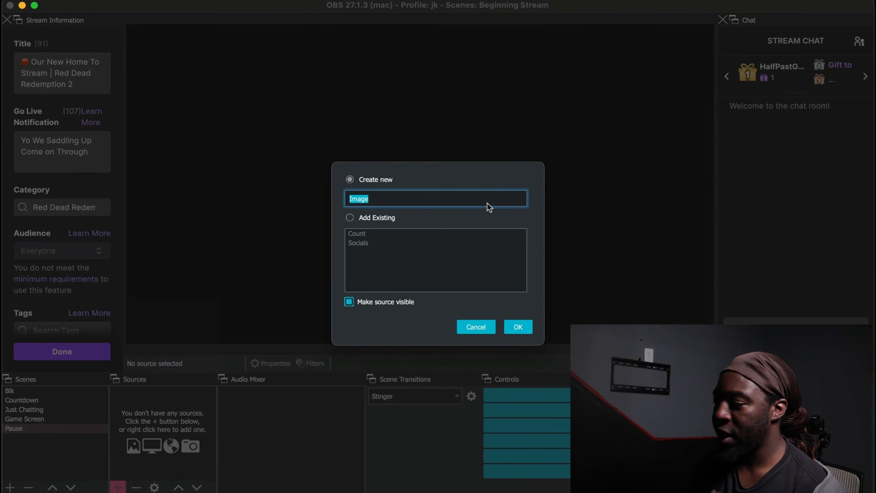
pyautogui.write('Paus')
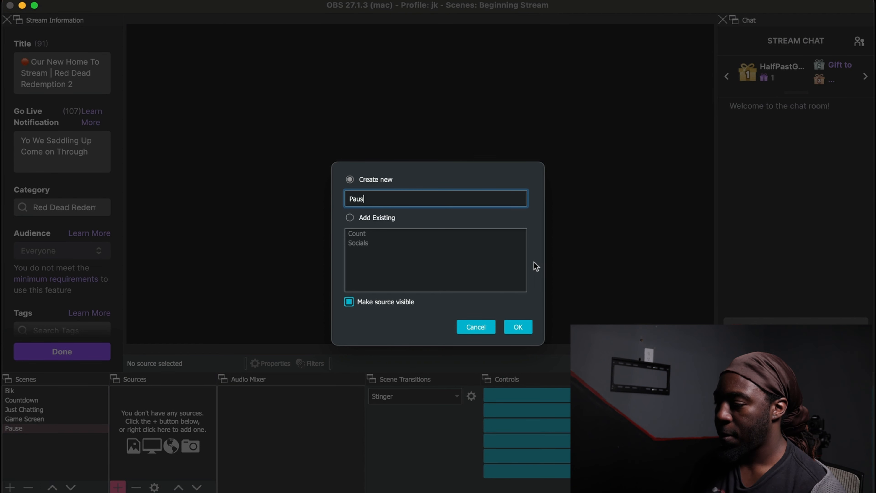
pyautogui.write('e Image')
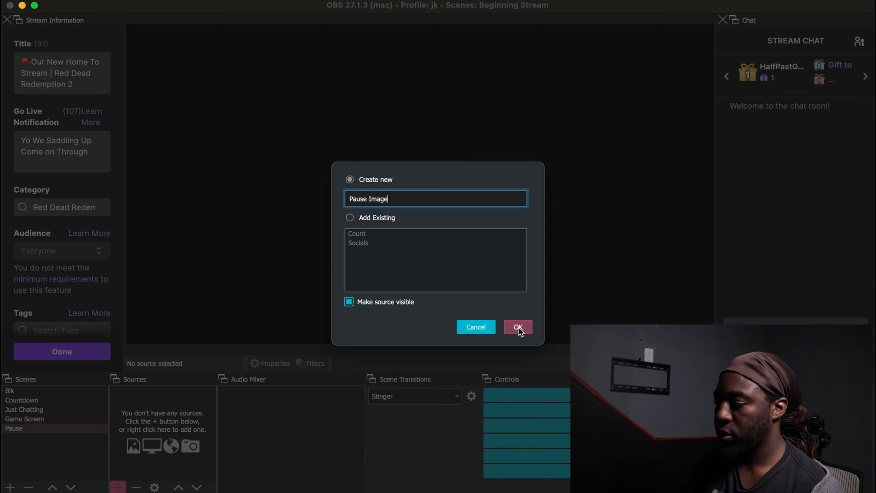
pyautogui.click(518, 328)
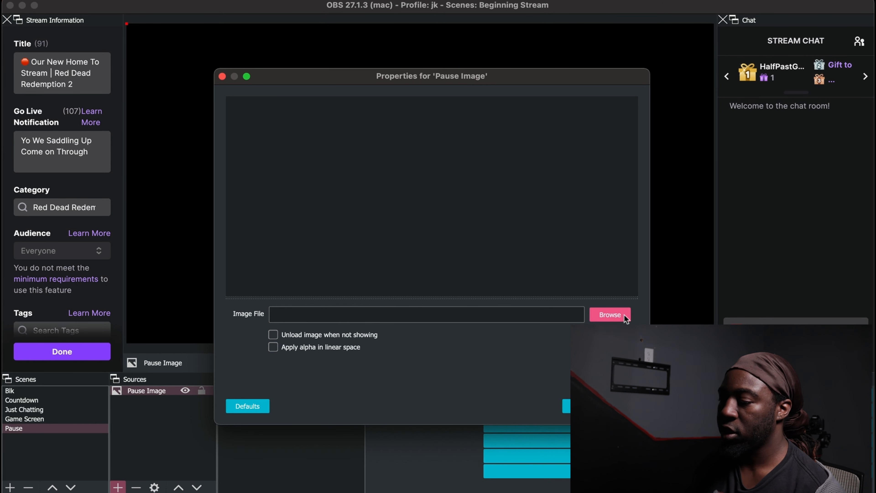
# - Load the "Stream Paused" graphic into the Pause Image source and fit it to the full canvas
pyautogui.doubleClick(415, 213)
pyautogui.press('Return')
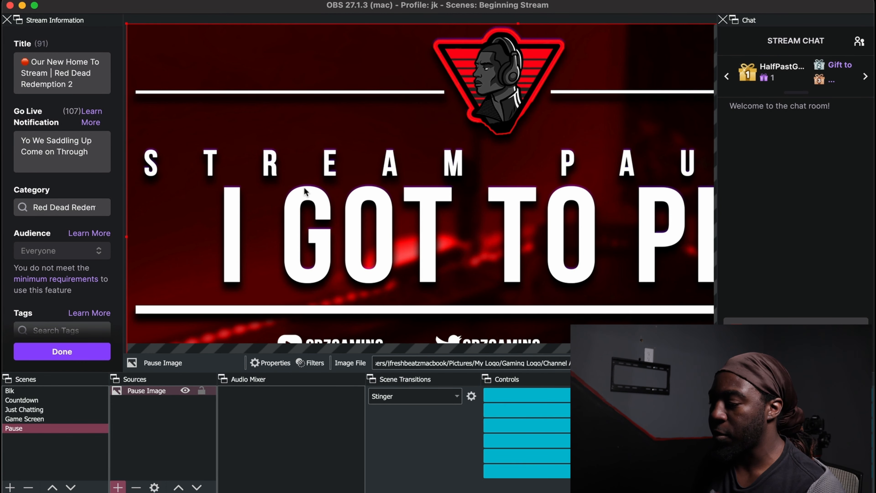
pyautogui.press('super+f')
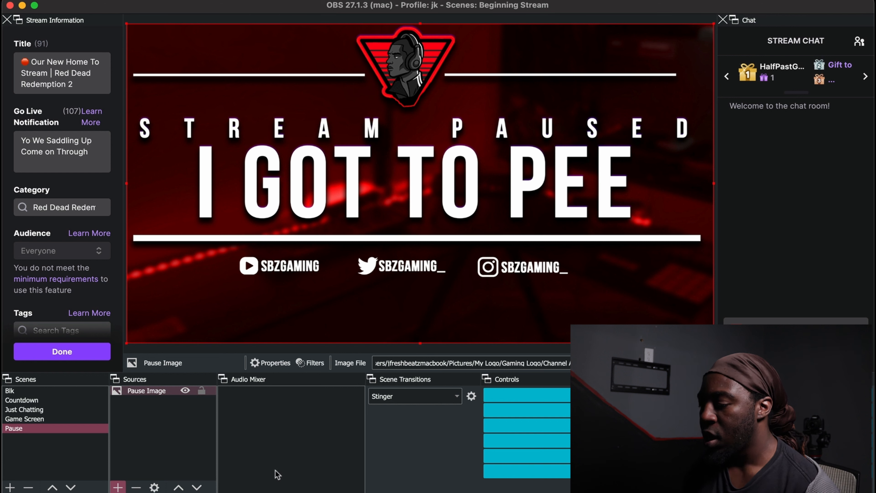
# - Add the existing "Count Down Song" media source to the Pause scene, keeping it visible
pyautogui.click(118, 486)
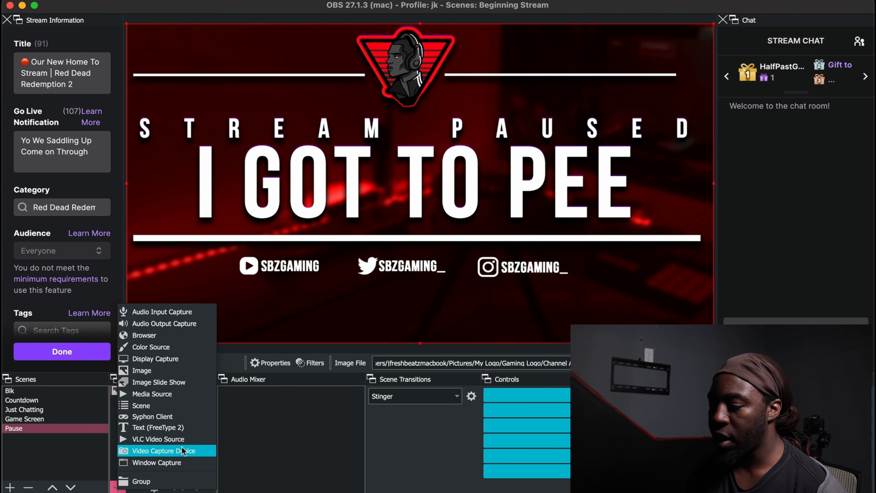
pyautogui.click(174, 394)
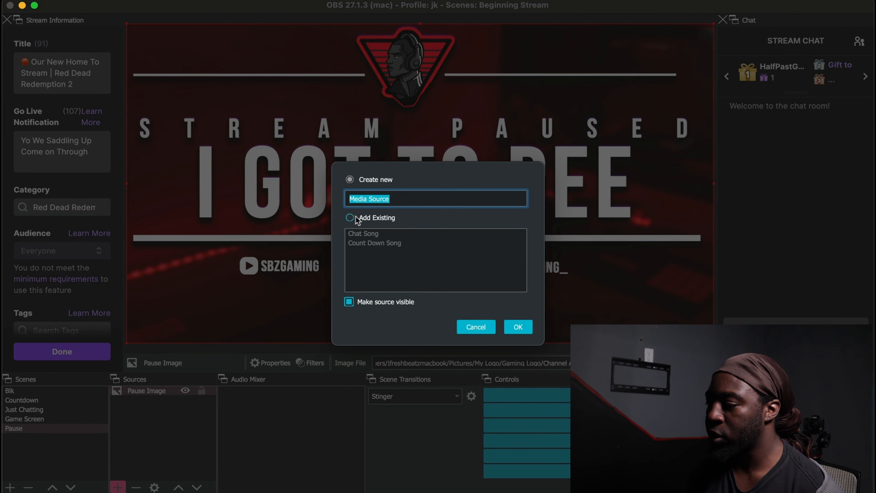
pyautogui.click(350, 218)
pyautogui.click(384, 243)
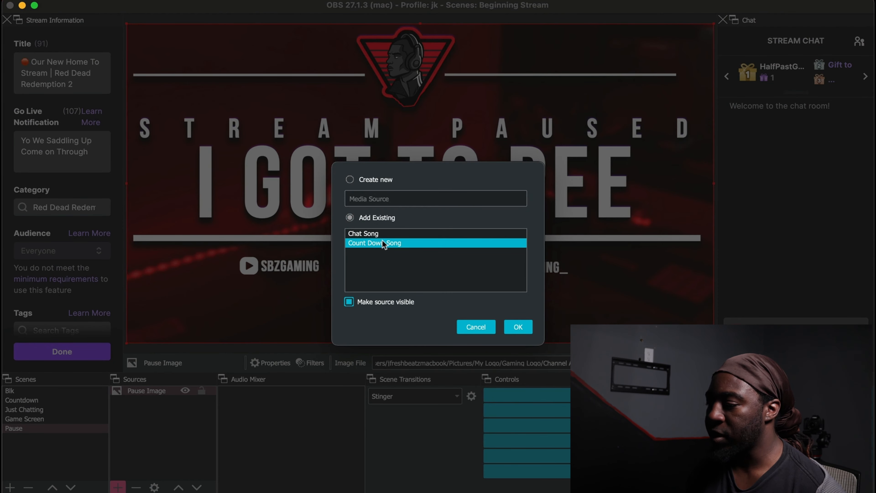
pyautogui.click(511, 328)
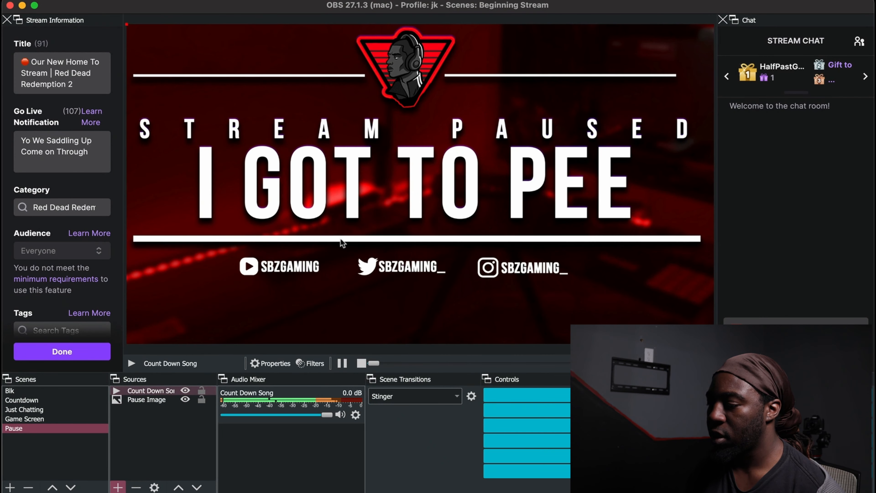